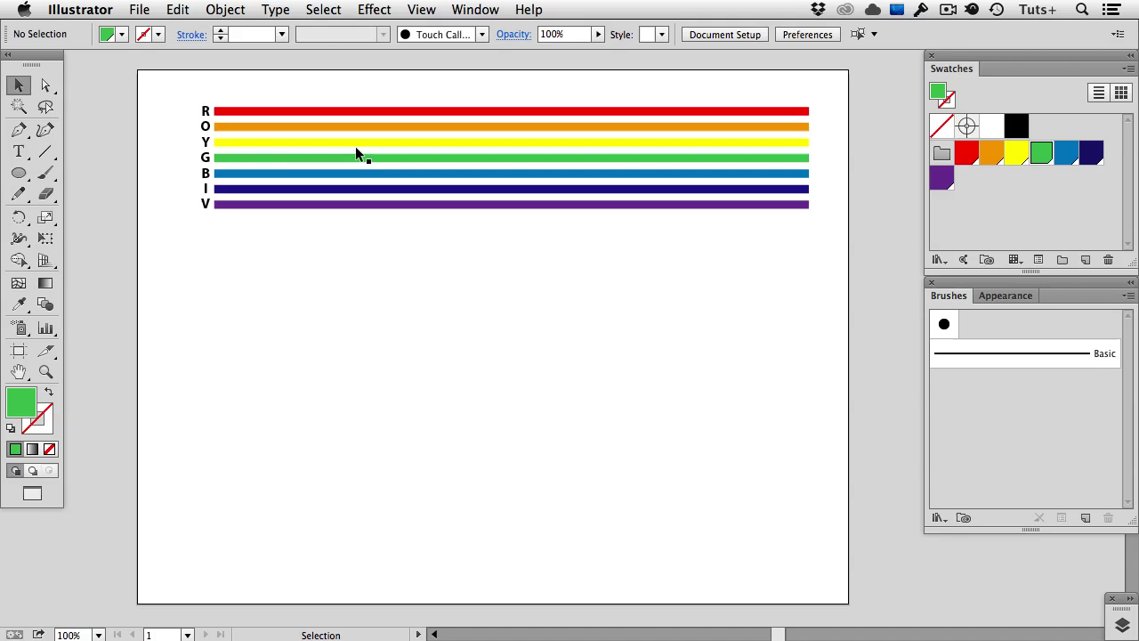
Step: Select the red, orange, yellow, green and blue bars one by one, then deselect
click(346, 110)
click(343, 126)
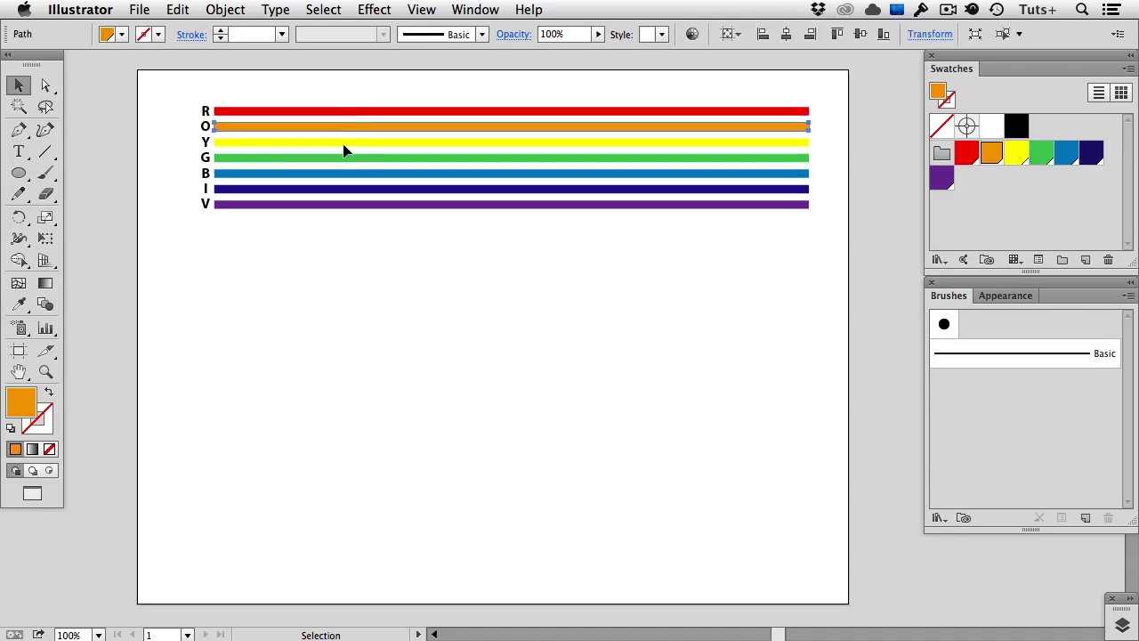
click(343, 143)
click(342, 158)
click(342, 173)
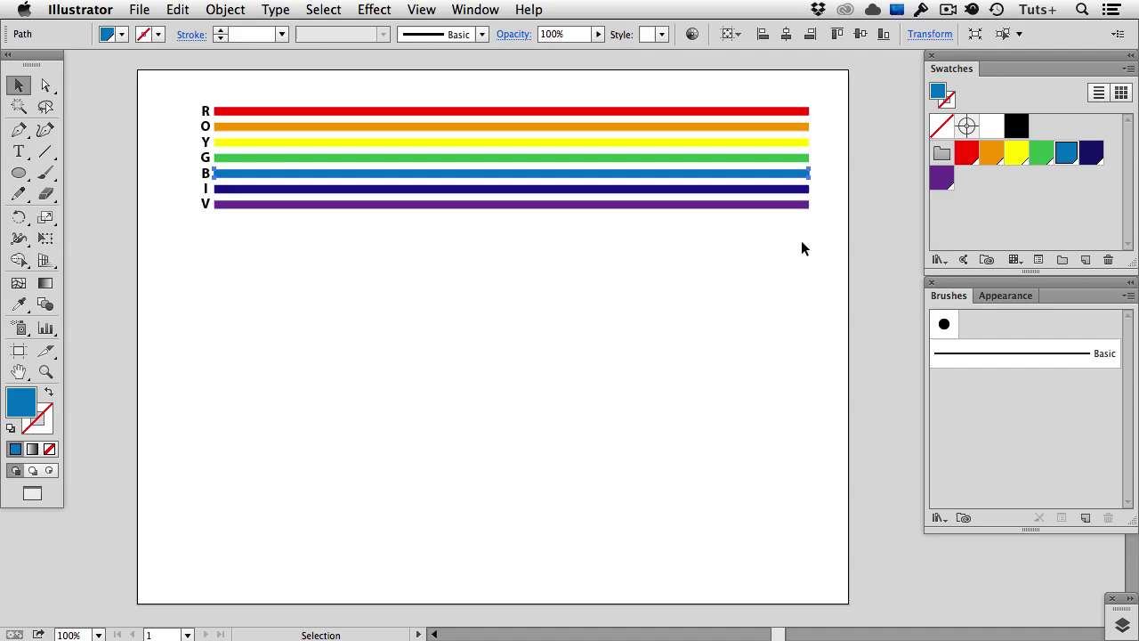
click(285, 258)
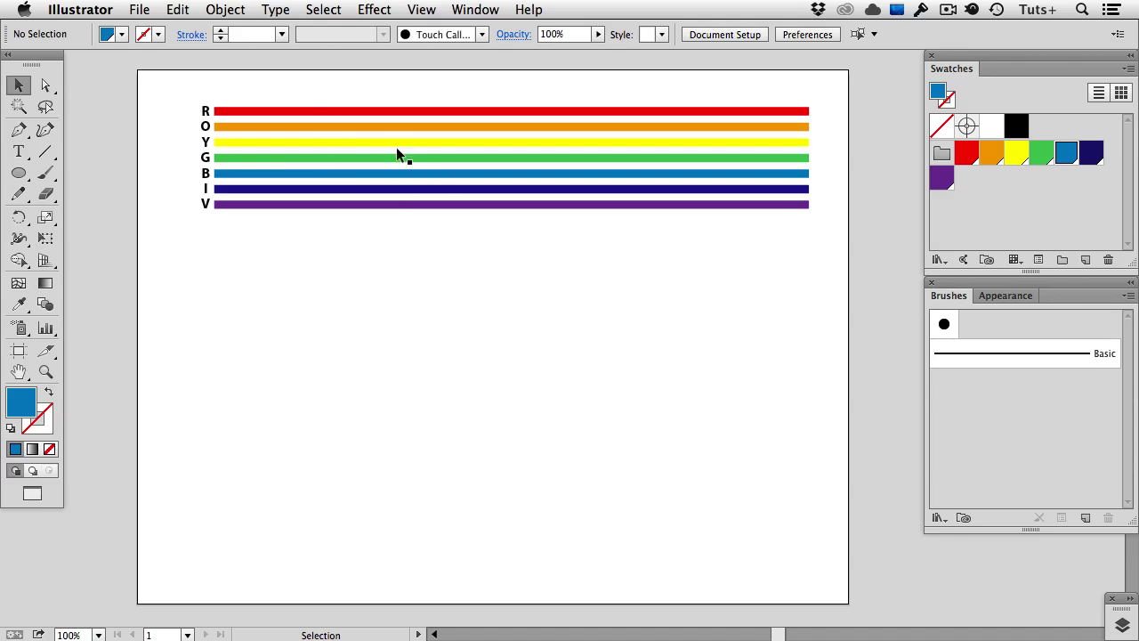
Step: Marquee-select all seven bars, make a blend with Object > Blend > Make, then deselect
drag(369, 86, 406, 224)
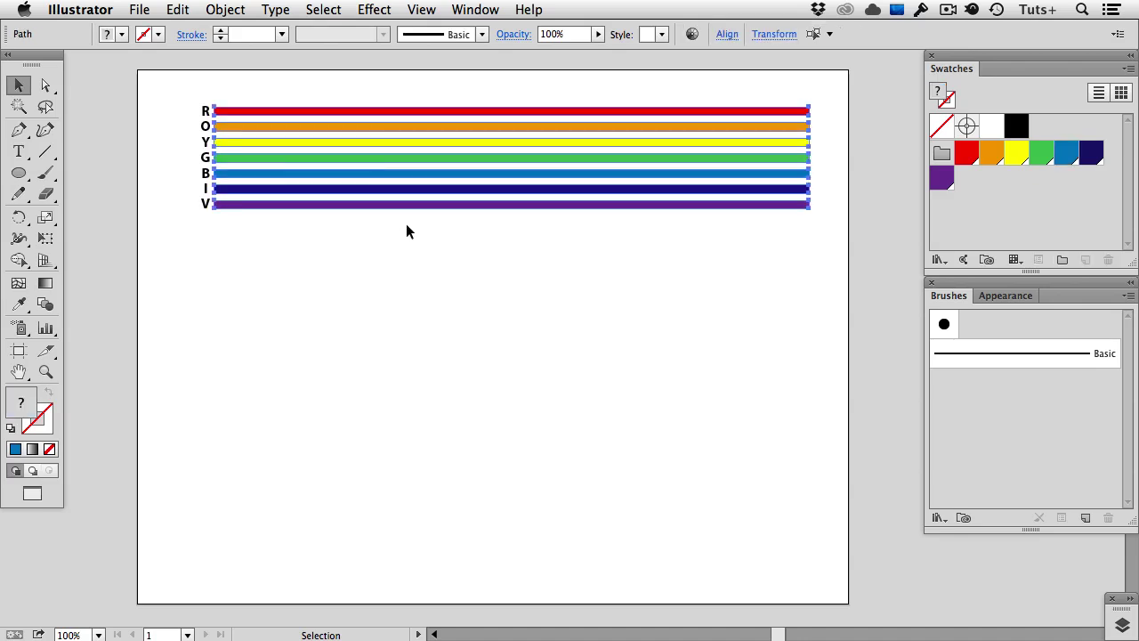
click(234, 10)
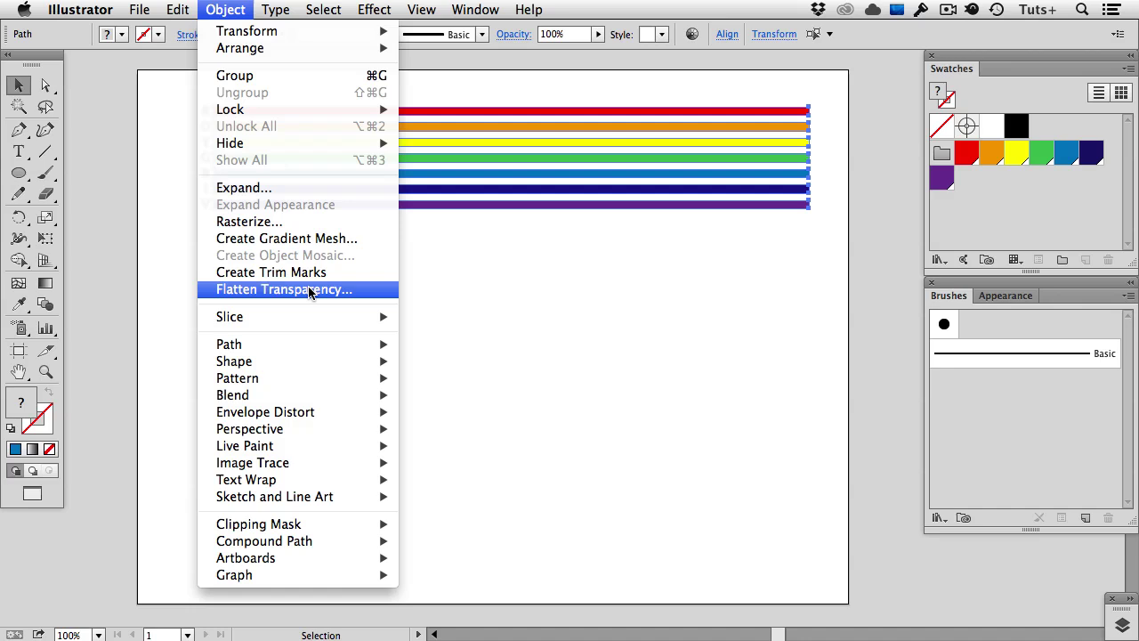
mouse_move(389, 395)
click(444, 396)
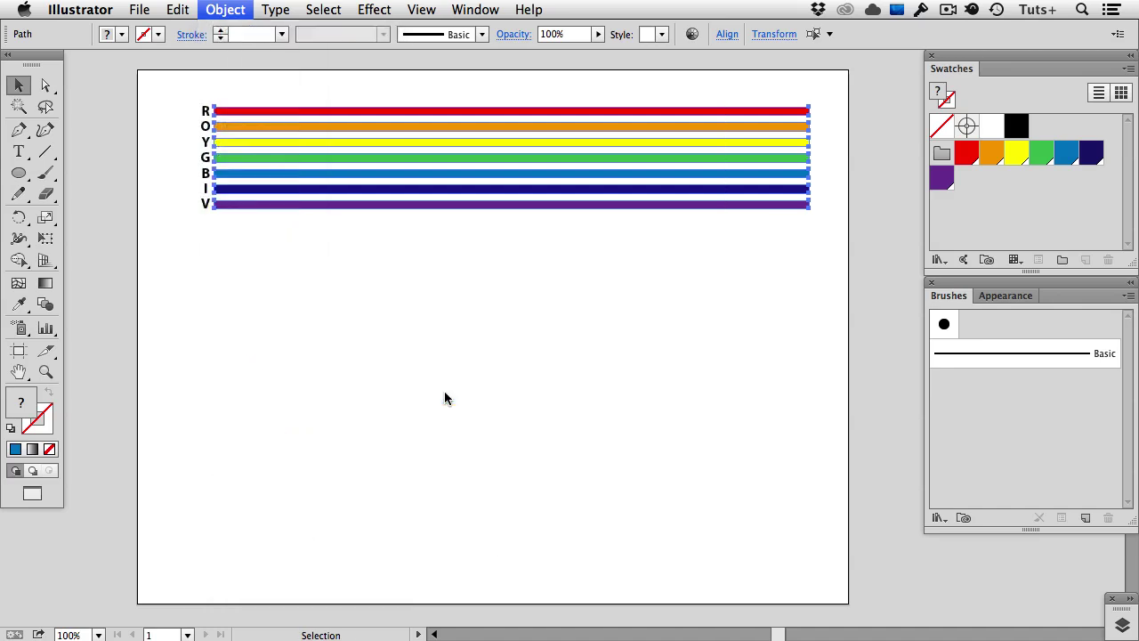
click(446, 365)
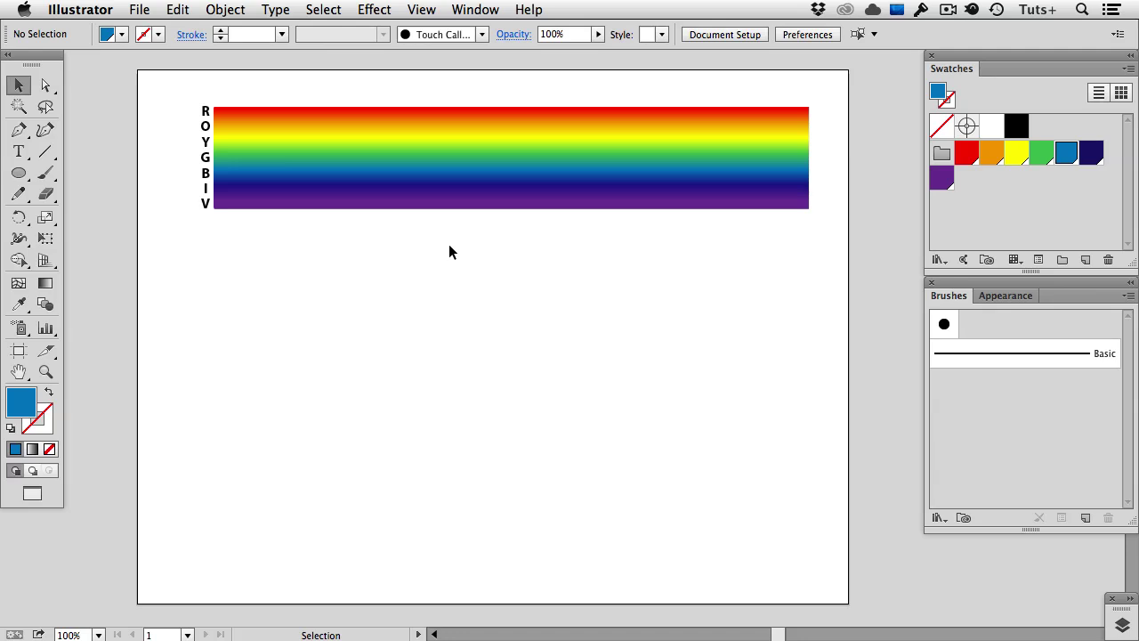
click(436, 201)
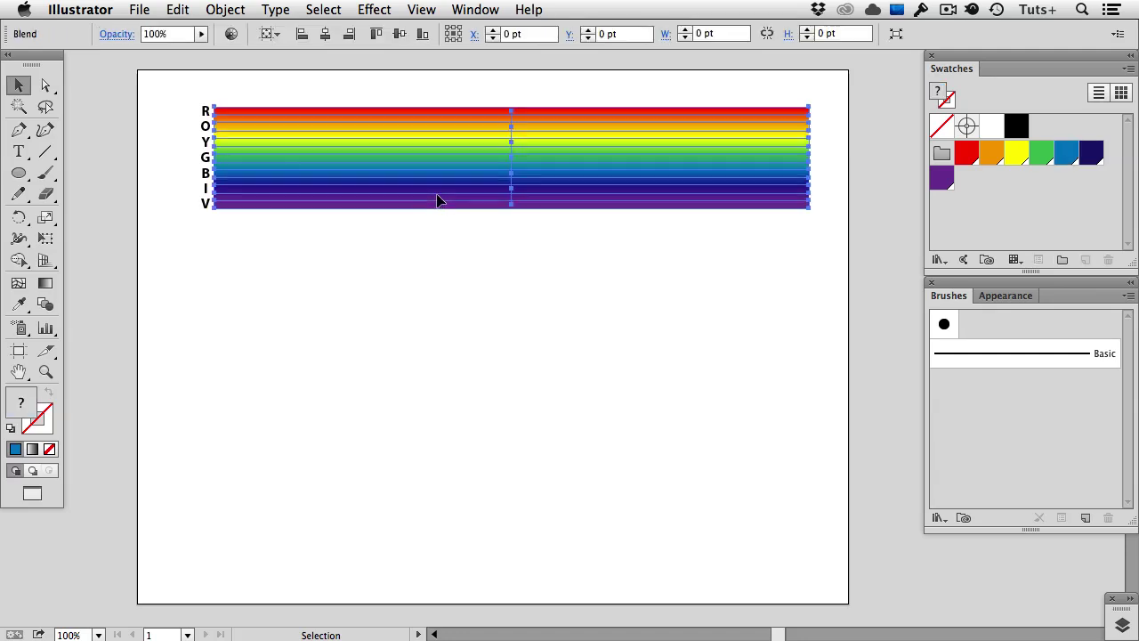
double_click(46, 304)
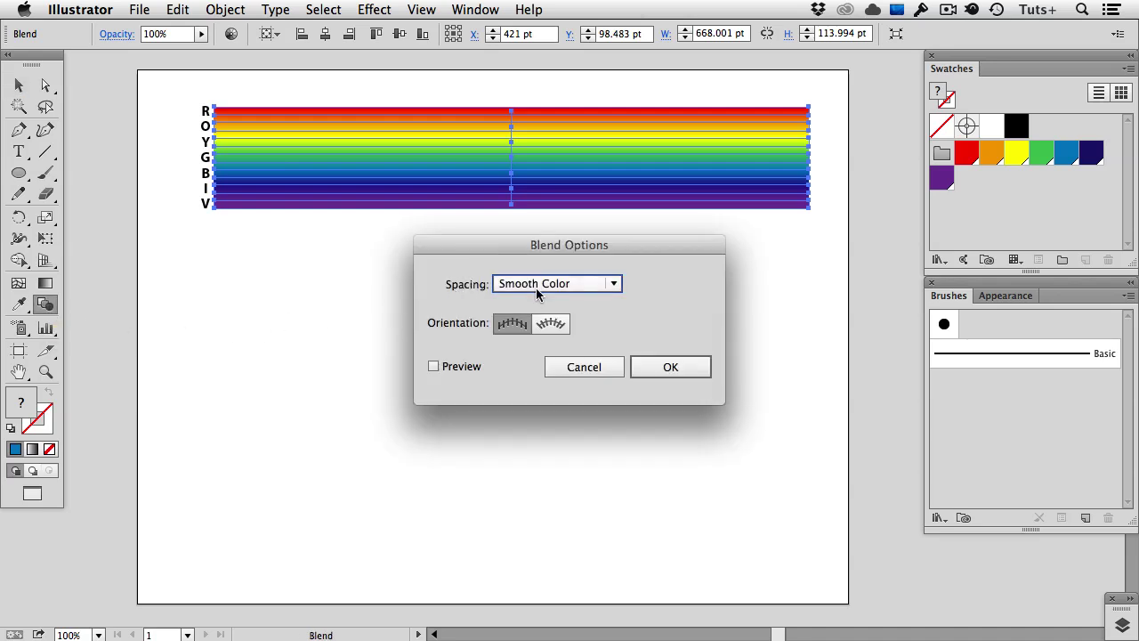
click(613, 283)
click(596, 322)
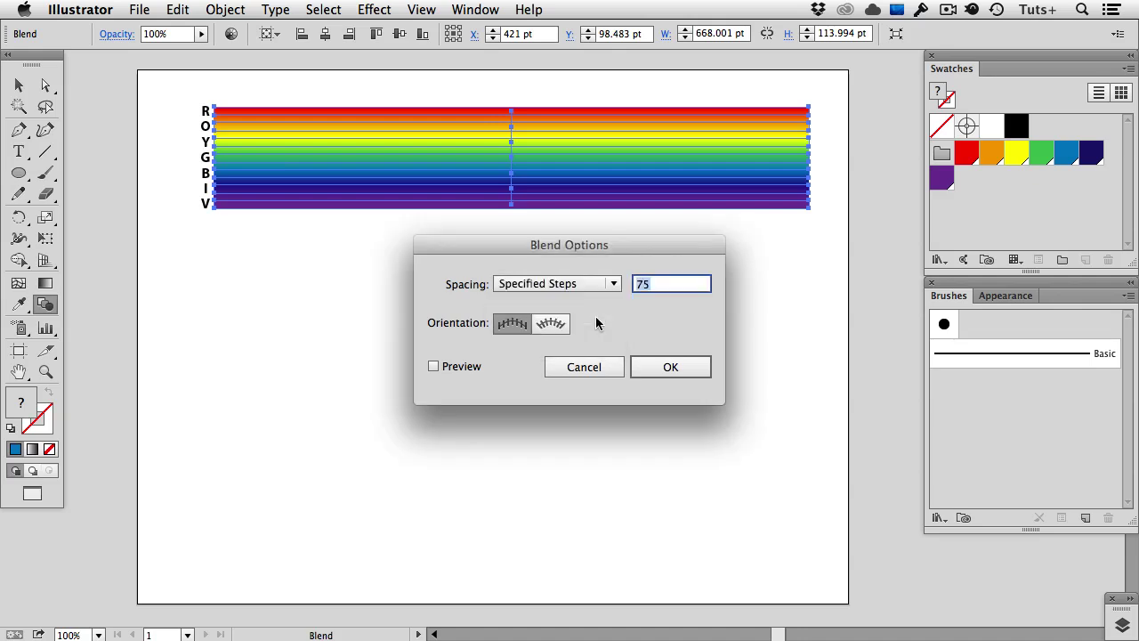
text(1)
click(467, 366)
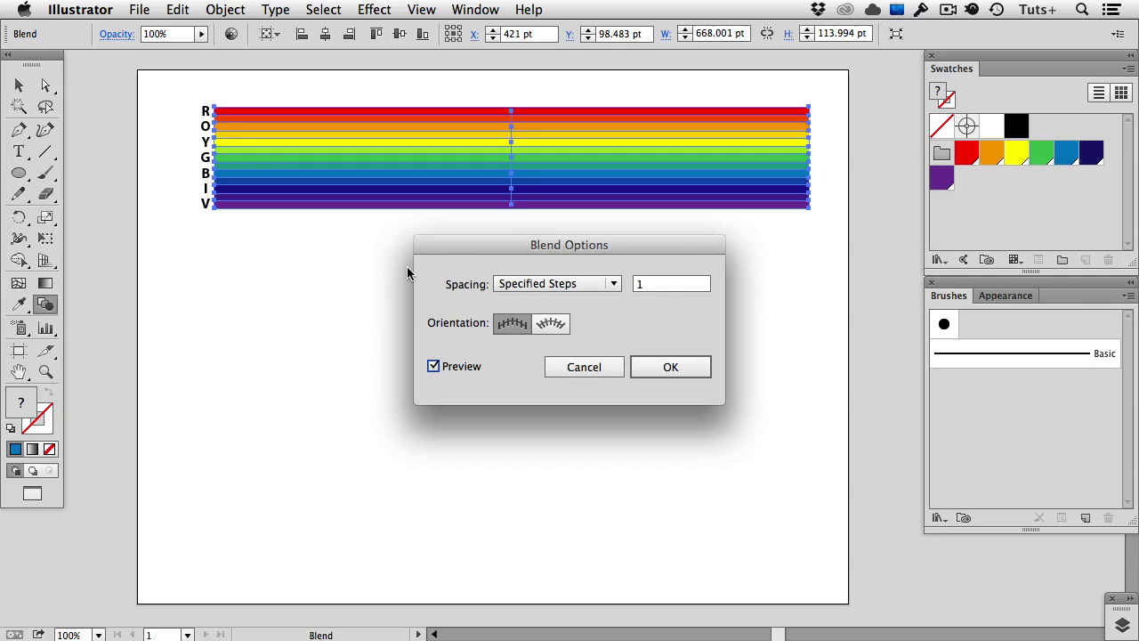
click(653, 365)
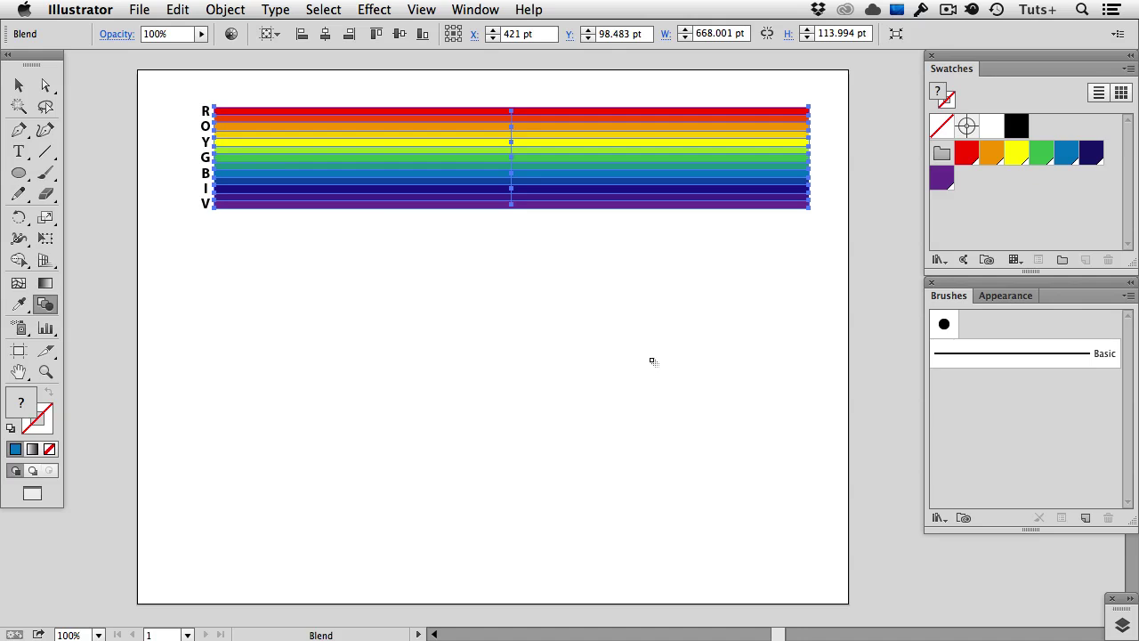
key(v)
click(652, 360)
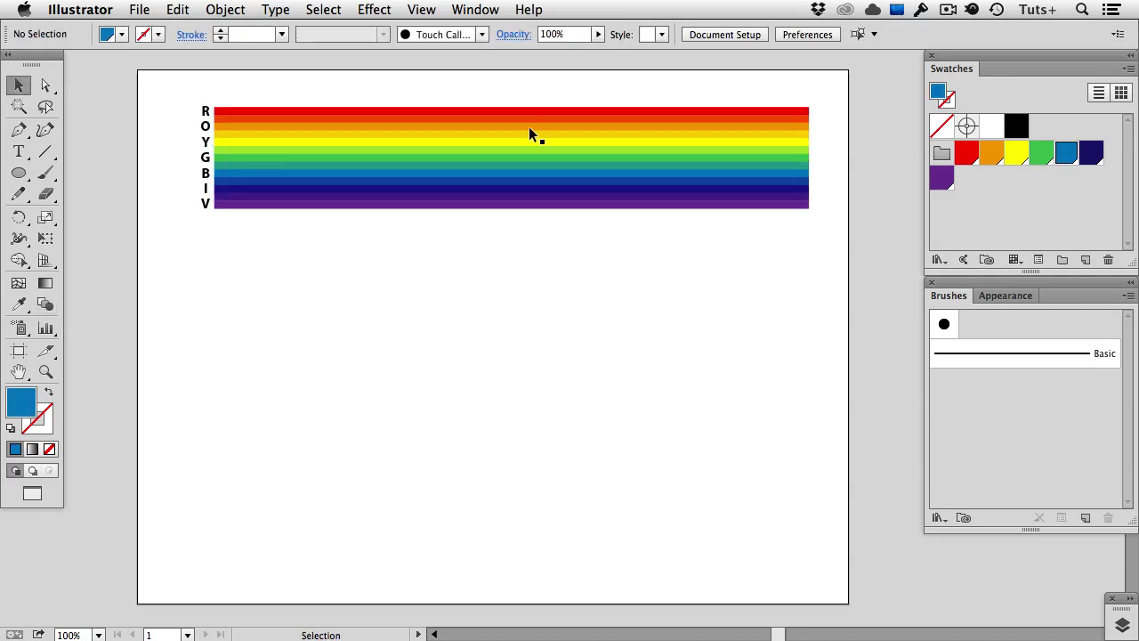
key(super+a)
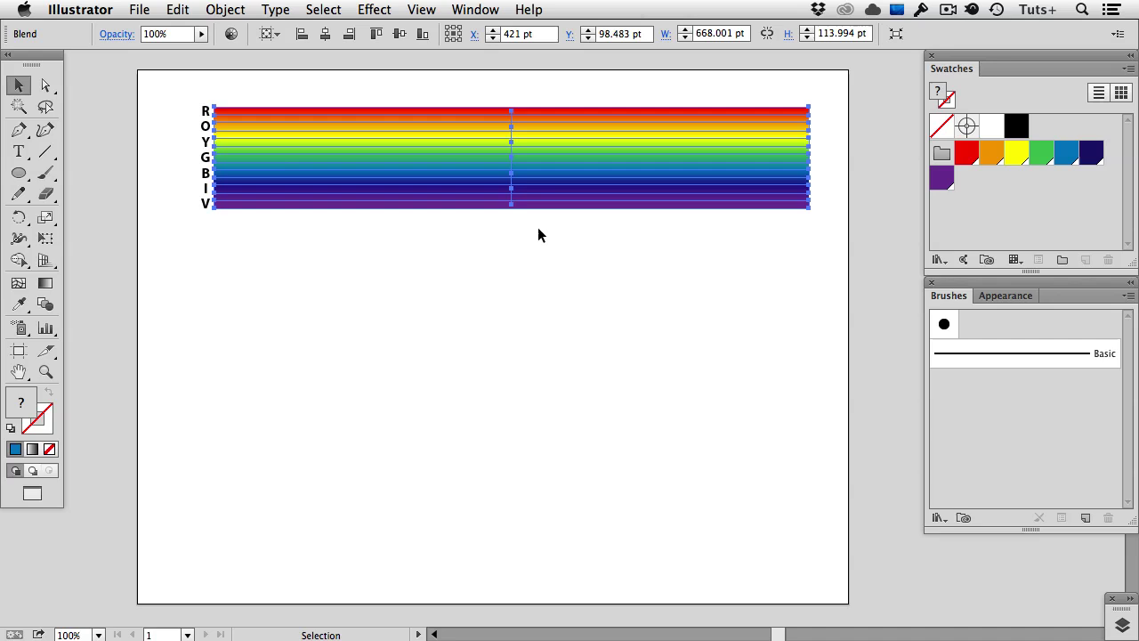
click(538, 235)
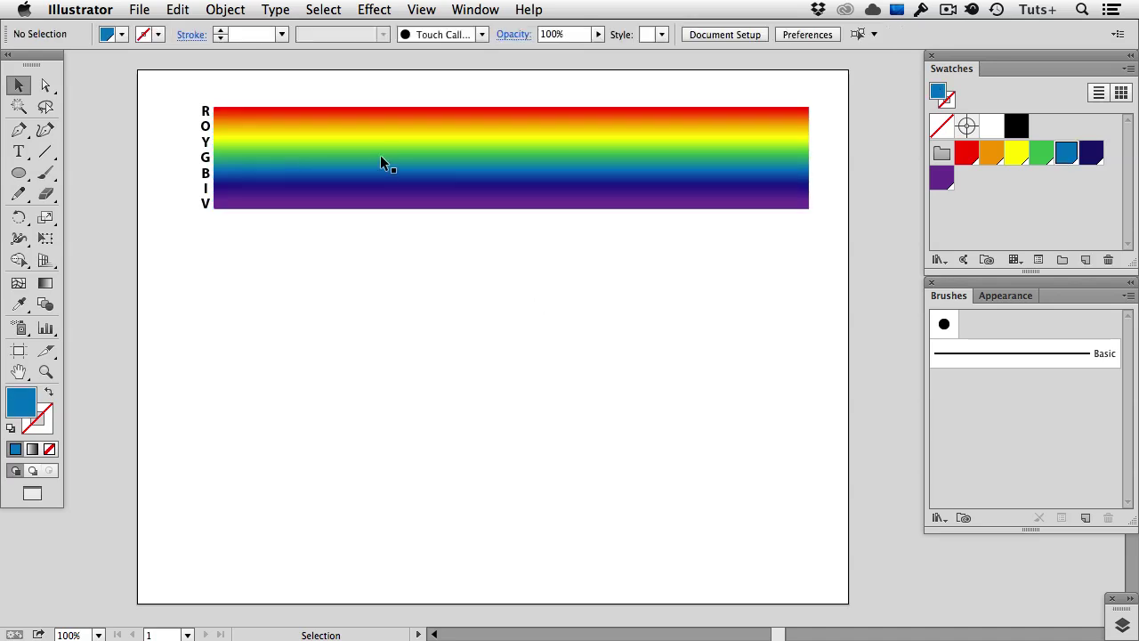
Step: Drag the rainbow blend down the page and apply an Arc warp at 100% bend
drag(661, 158, 637, 520)
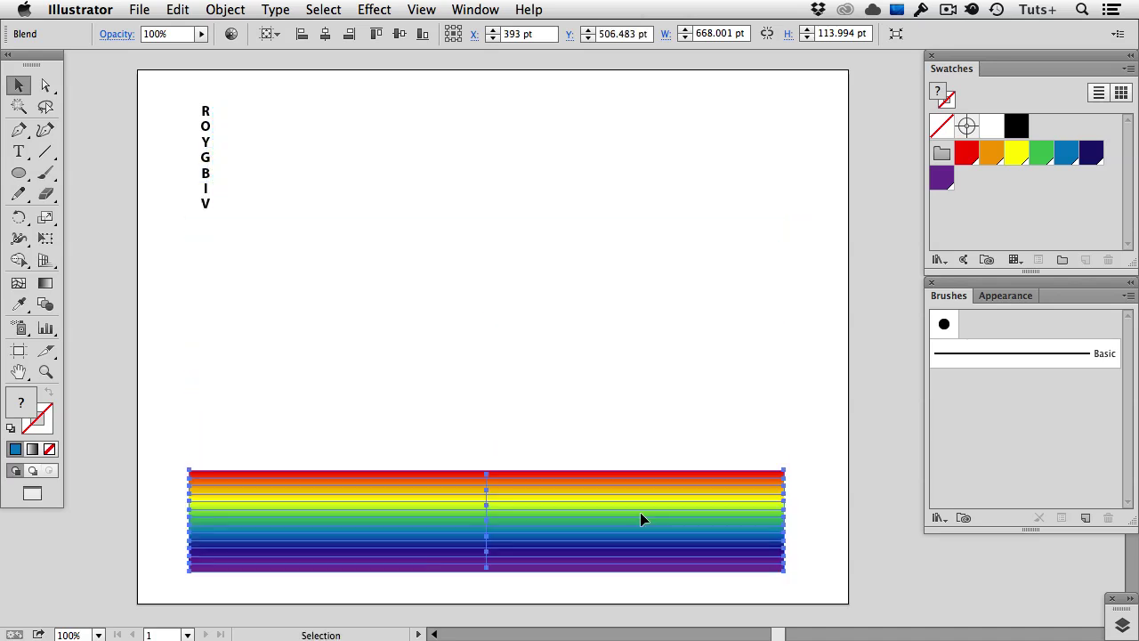
click(383, 10)
mouse_move(444, 280)
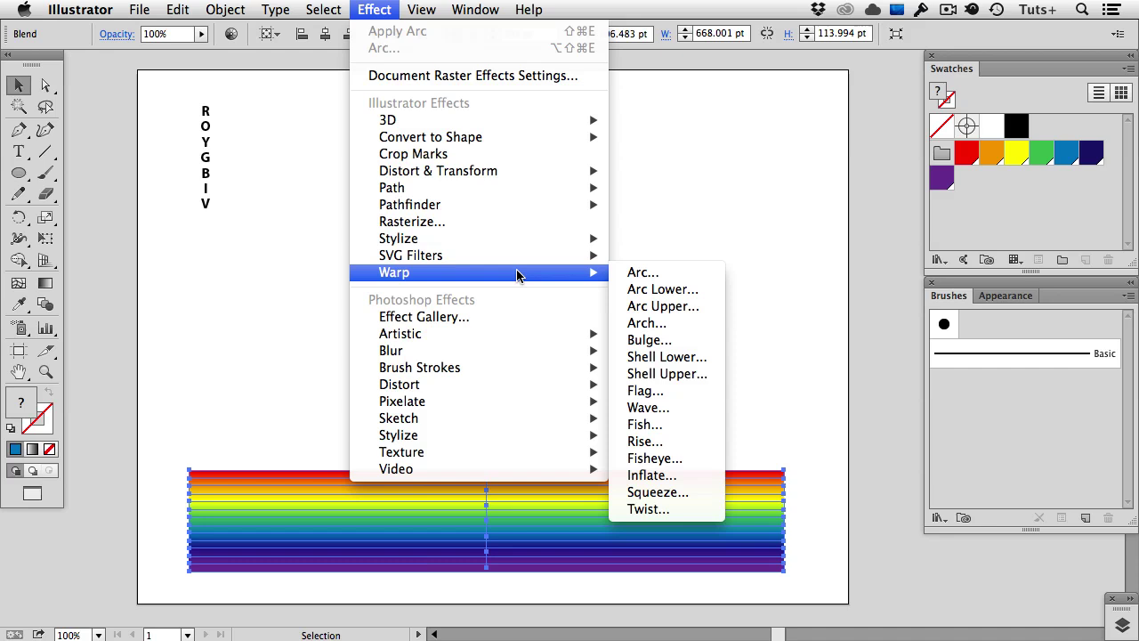
click(639, 271)
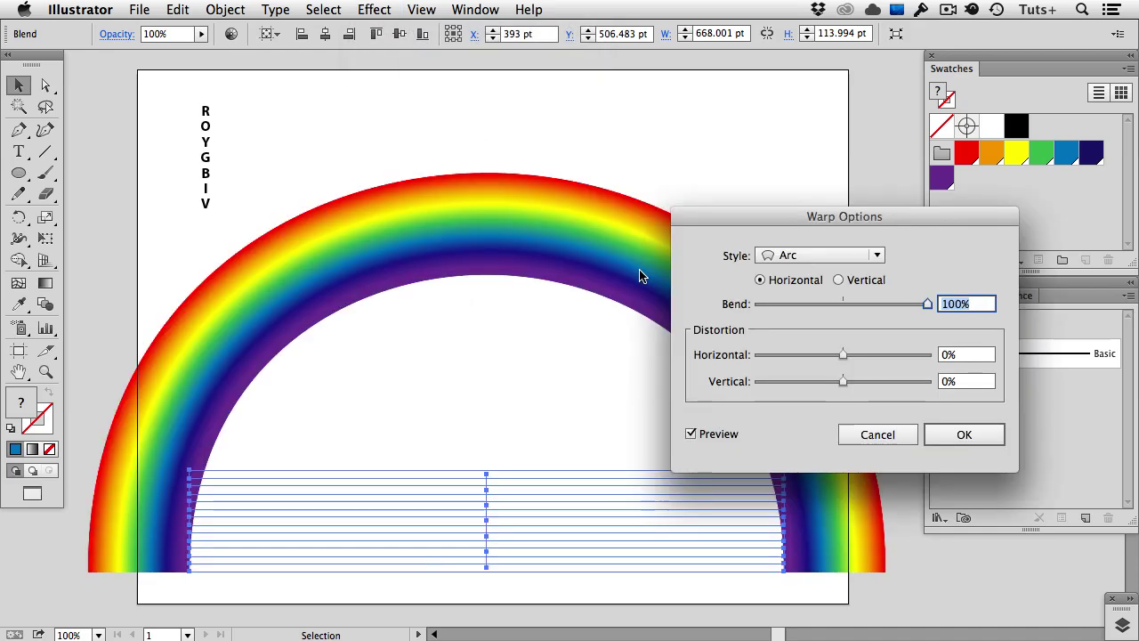
drag(707, 211, 796, 126)
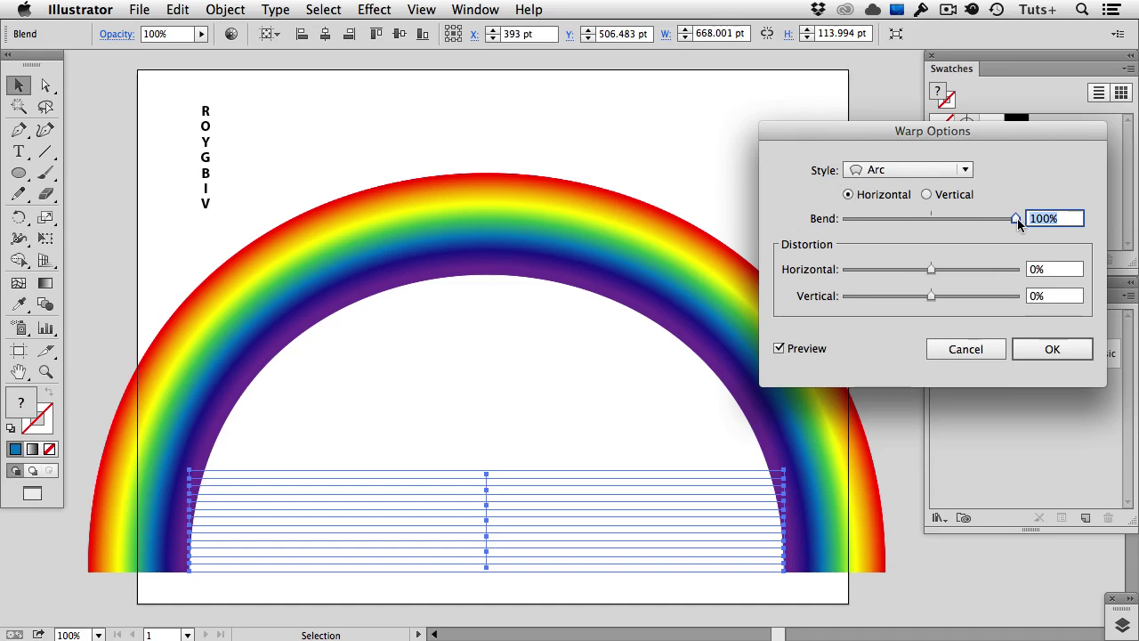
mouse_move(1019, 223)
mouse_down()
mouse_move(971, 224)
mouse_move(1032, 217)
mouse_up()
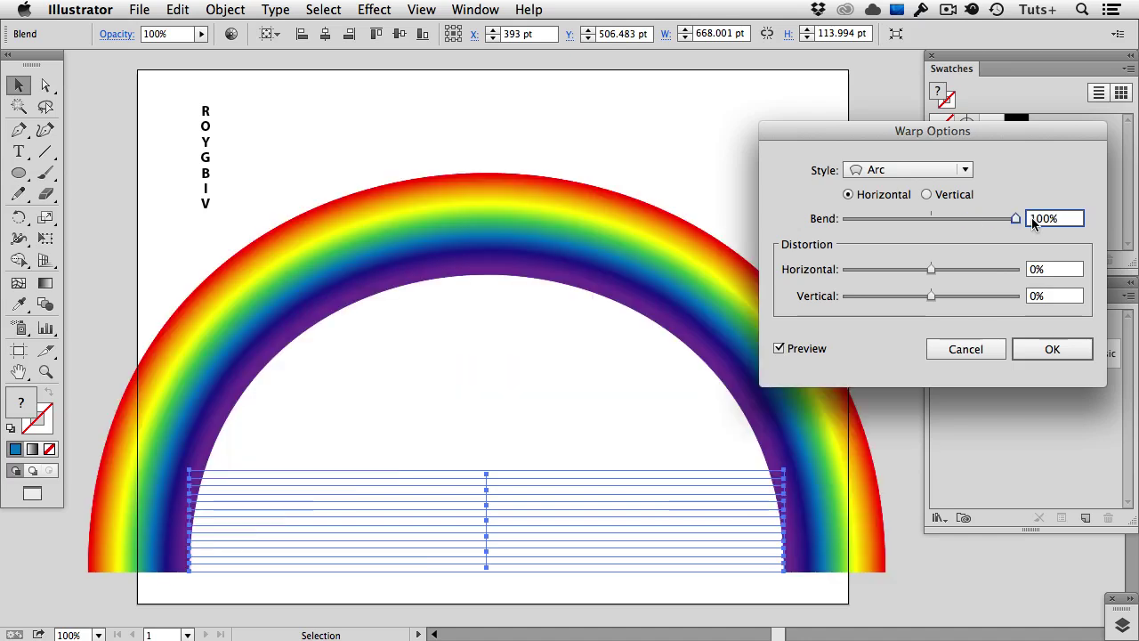
click(1053, 349)
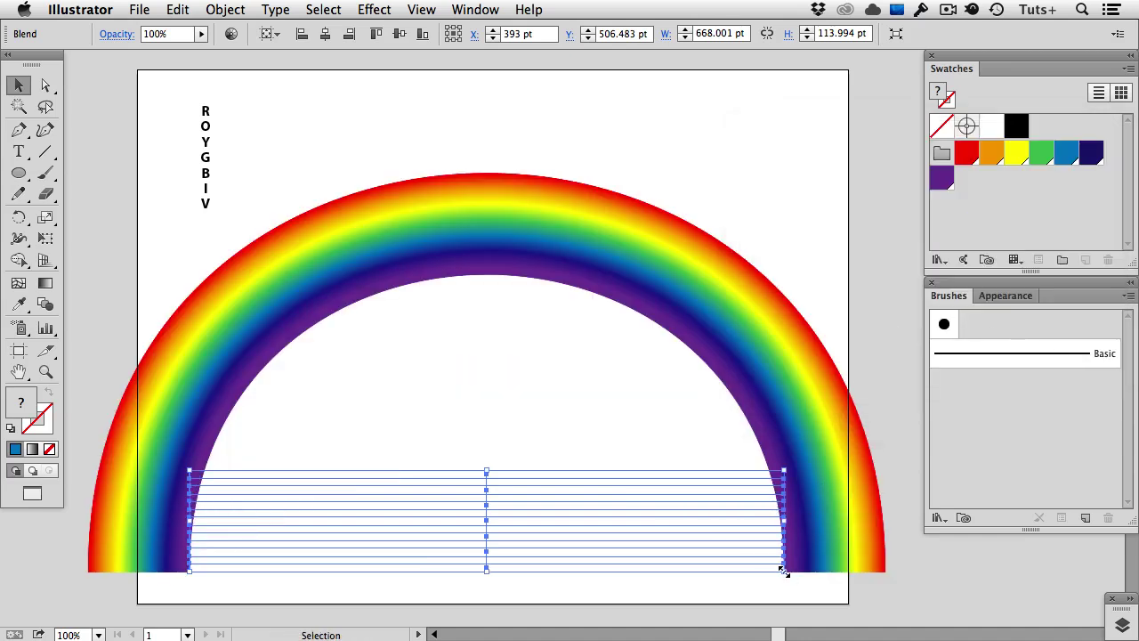
Step: Scale the rainbow arc down to fit the page, keeping the Arc warp at 100% bend
drag(784, 573, 766, 556)
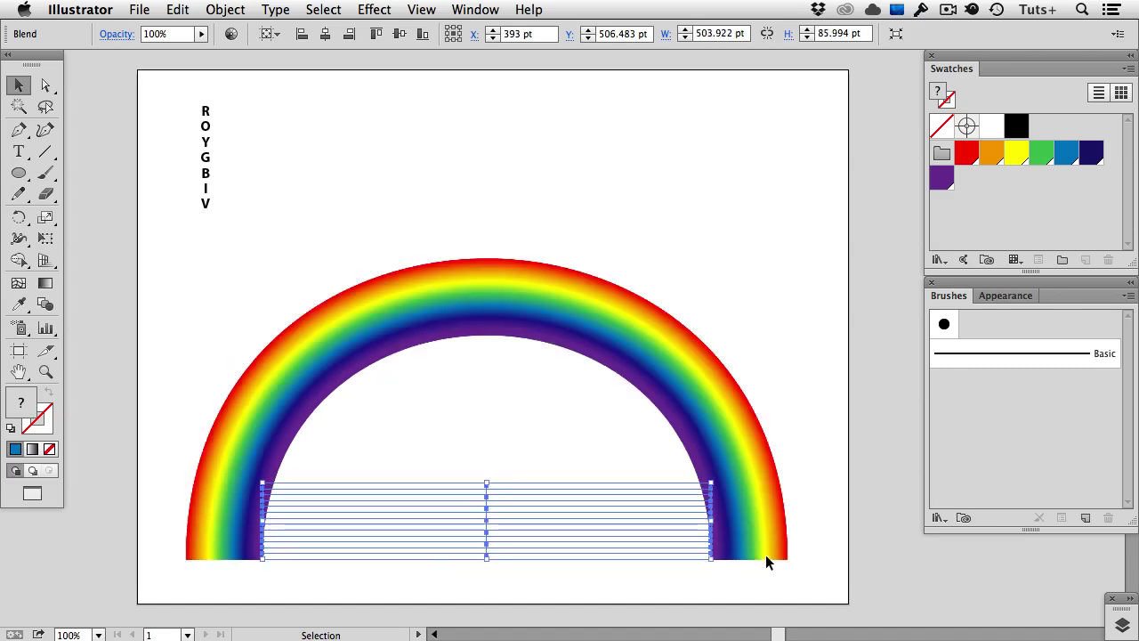
click(1020, 297)
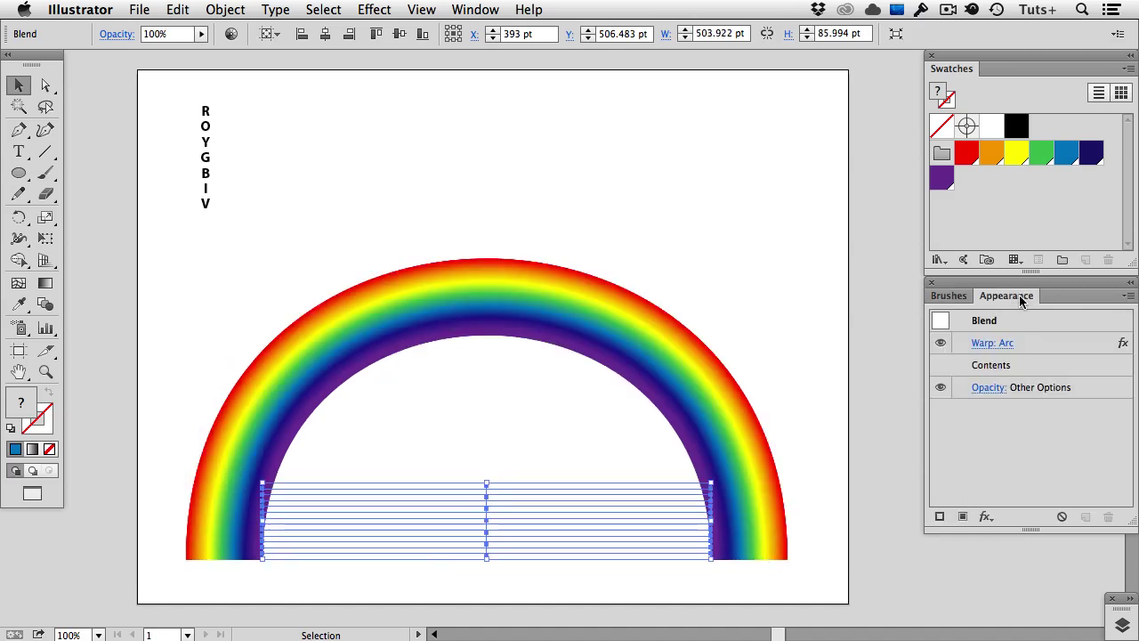
click(993, 347)
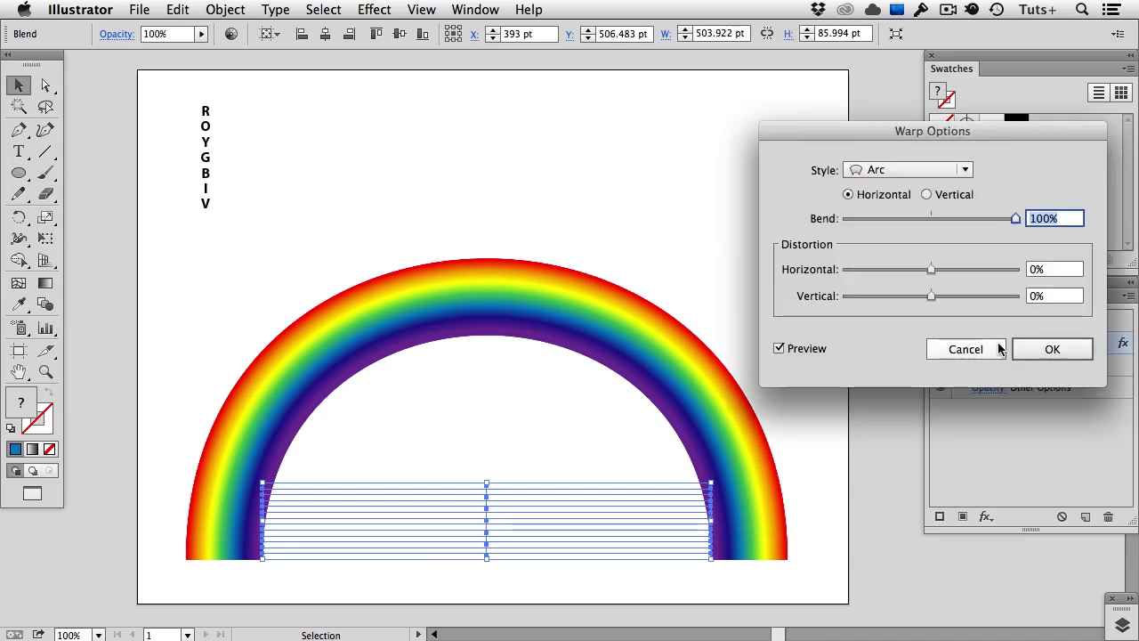
click(954, 218)
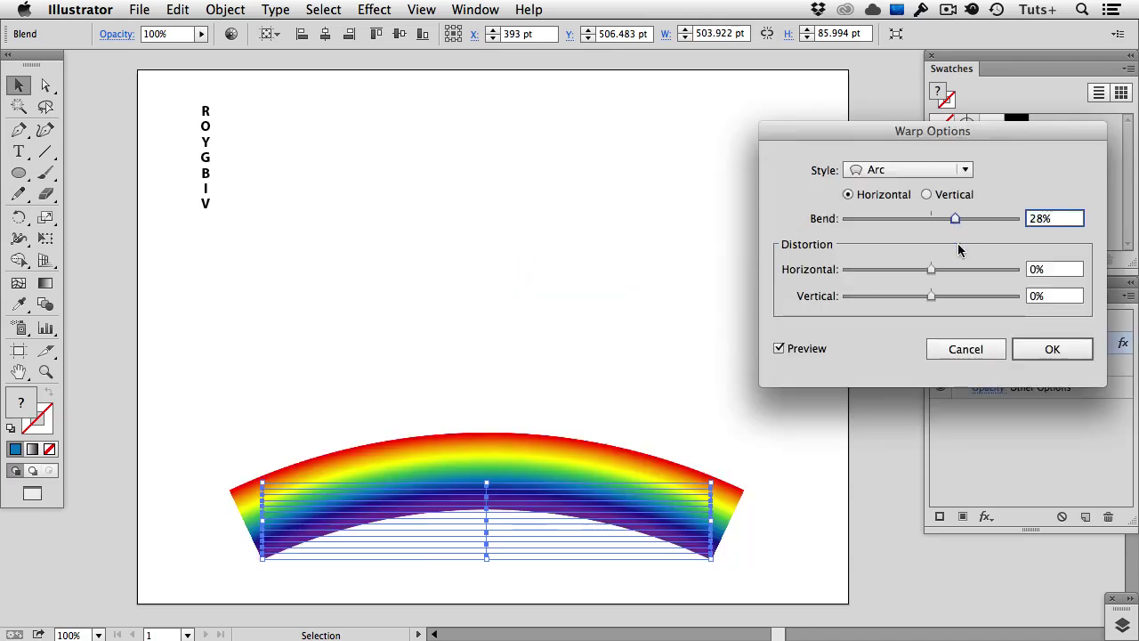
click(966, 348)
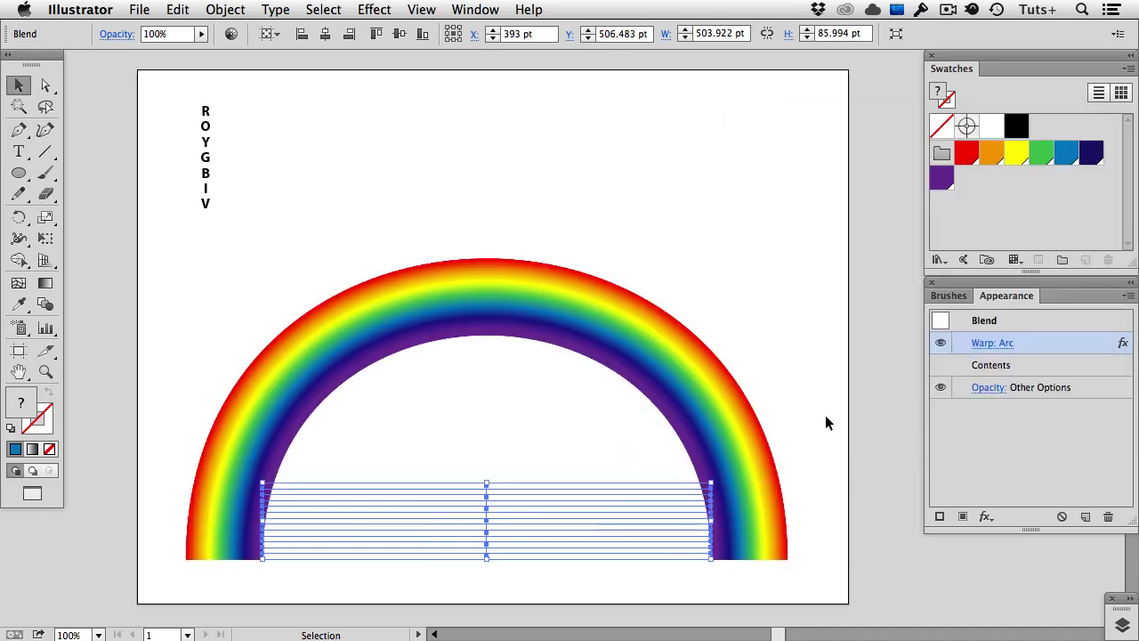
Step: Deselect and toggle Outline view on and back off to inspect the arc
click(828, 416)
key(ctrl+y)
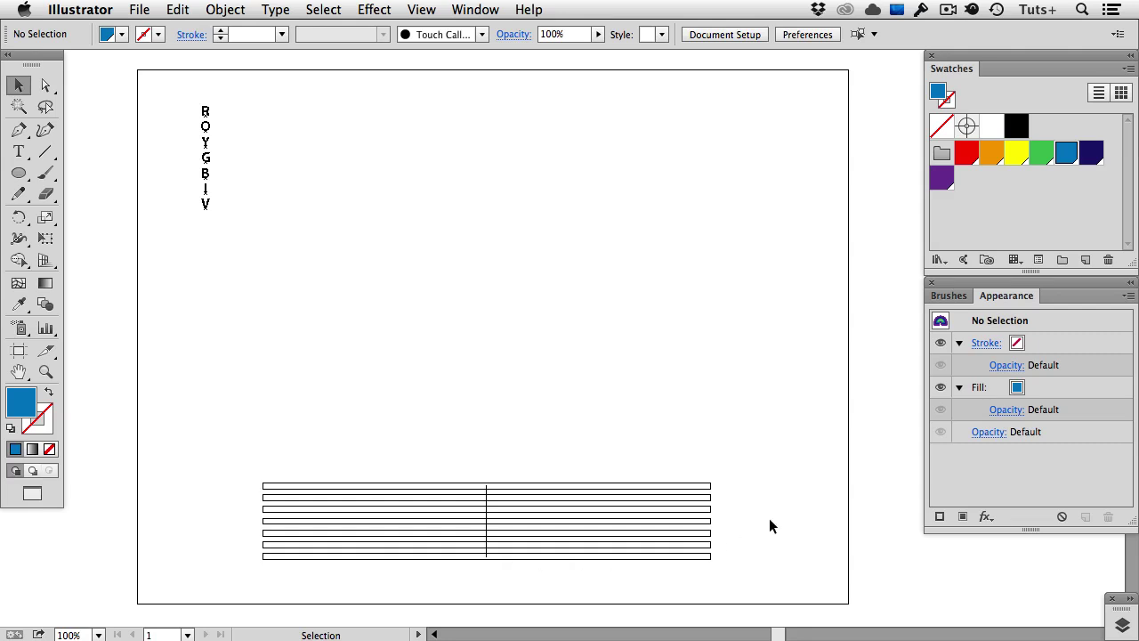
key(ctrl+y)
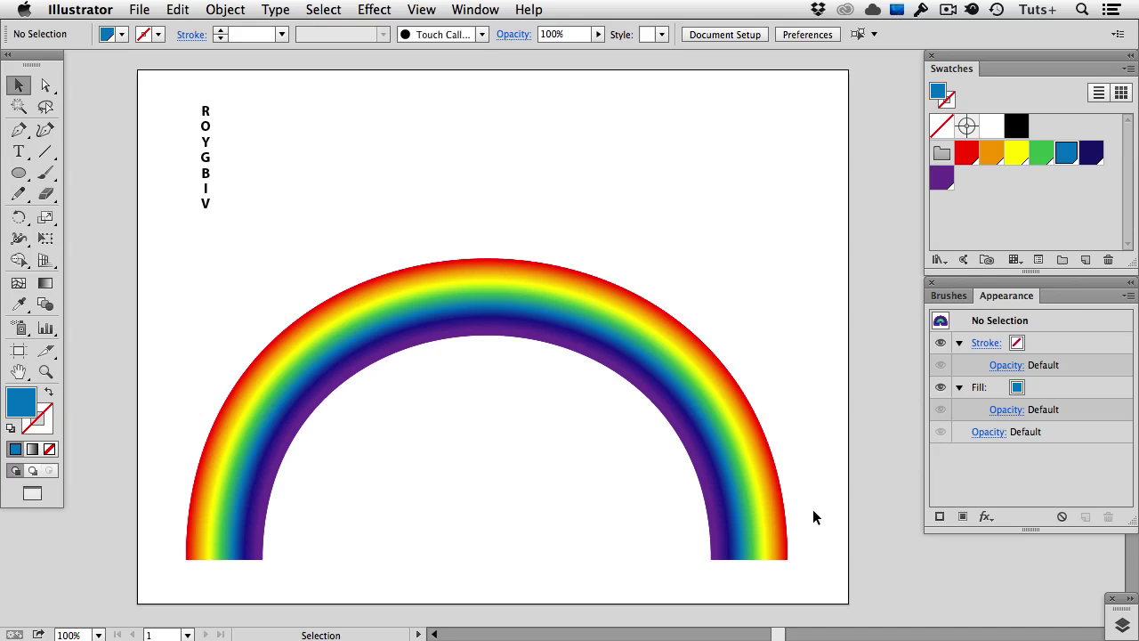
Step: Delete the Warp: Arc effect from the rainbow blend and show the Brushes panel
click(745, 504)
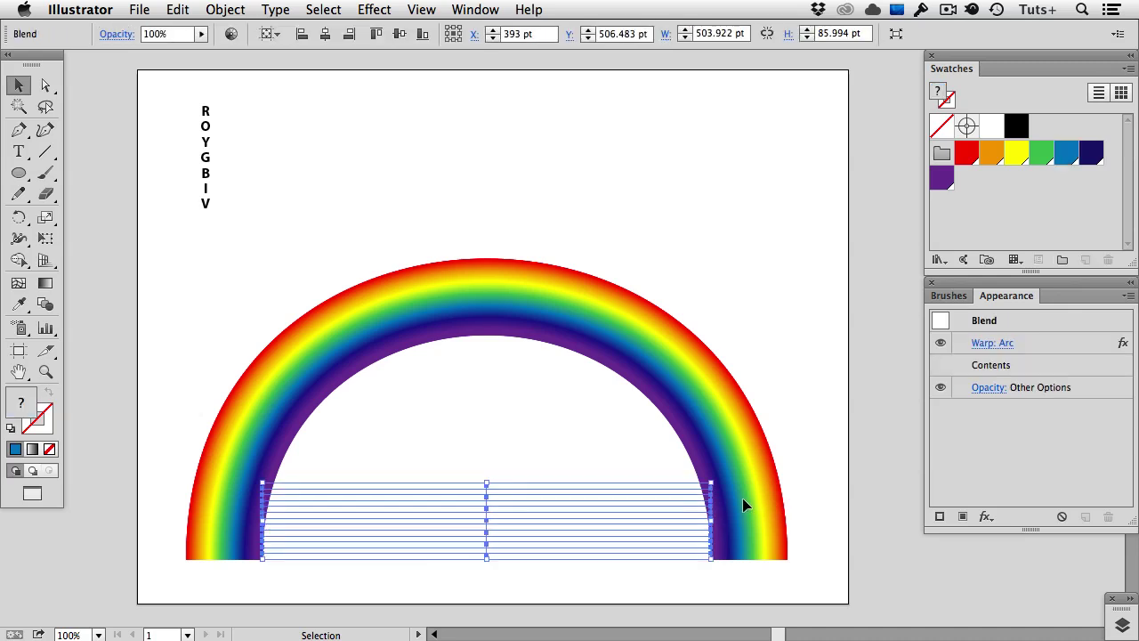
click(1051, 344)
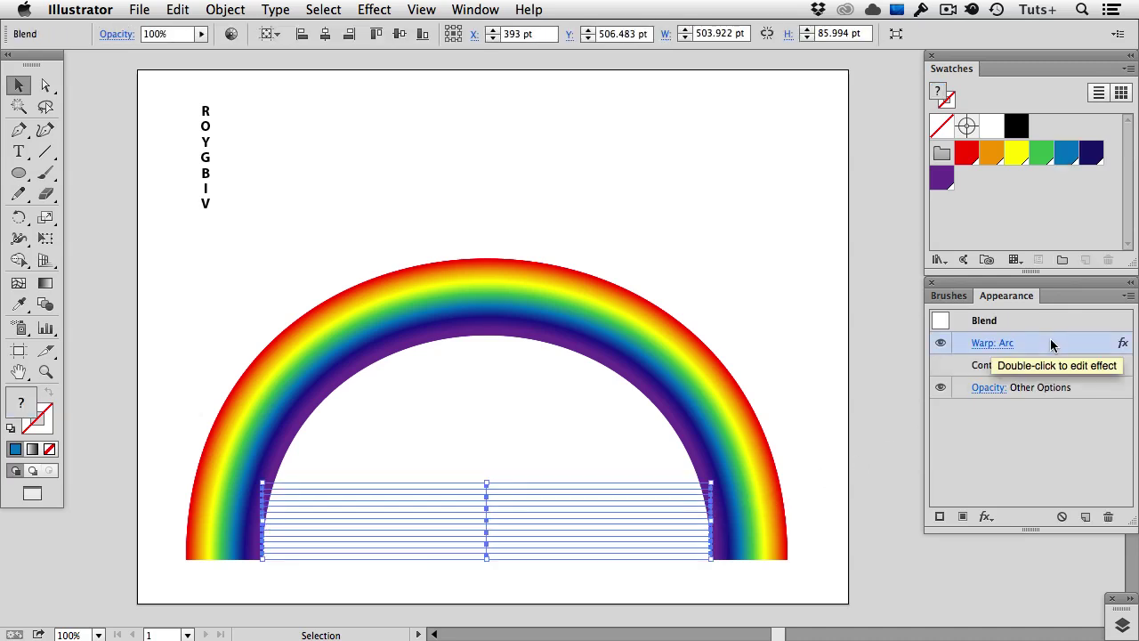
click(1108, 516)
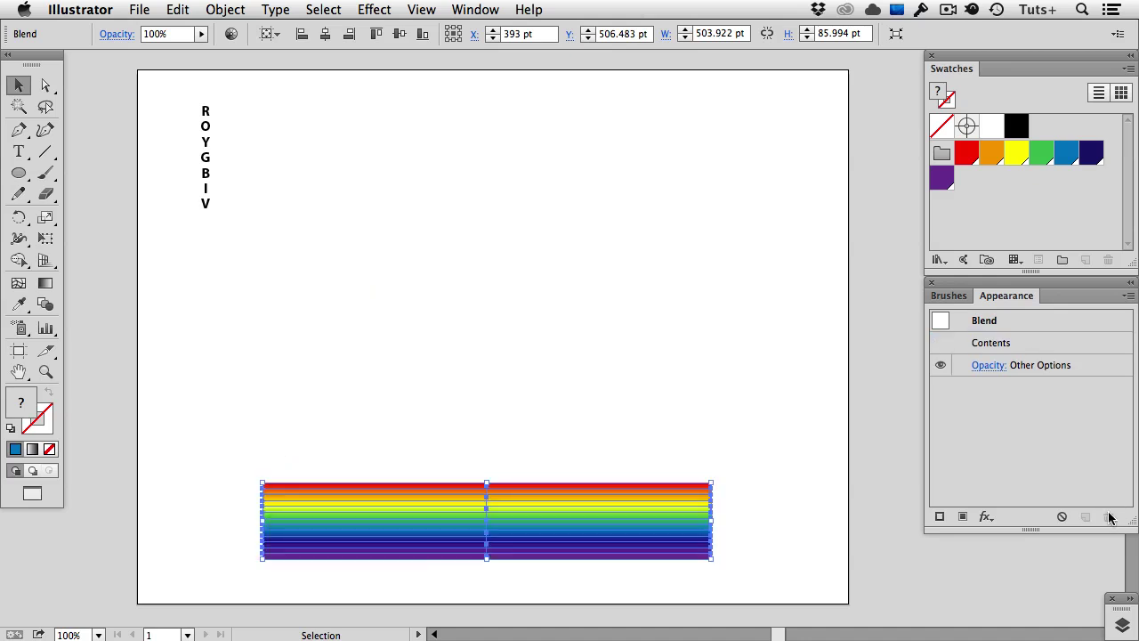
click(952, 299)
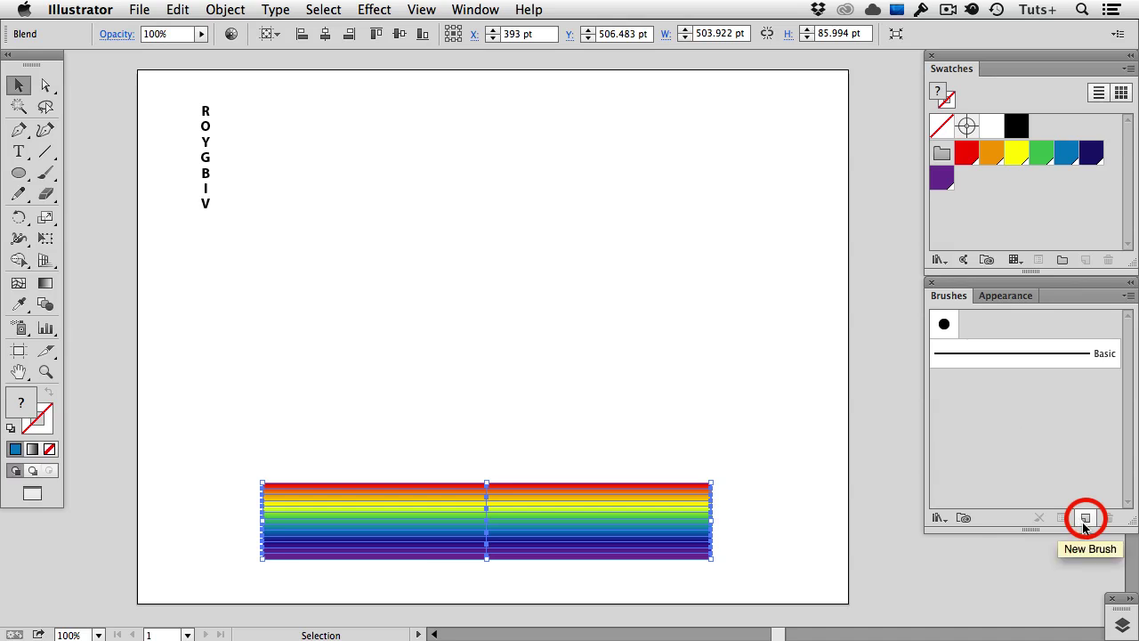
Step: Save the blend as an Art Brush named 'Rainbow' with Fixed width
mouse_move(656, 508)
mouse_down()
mouse_move(871, 413)
mouse_move(996, 406)
mouse_up()
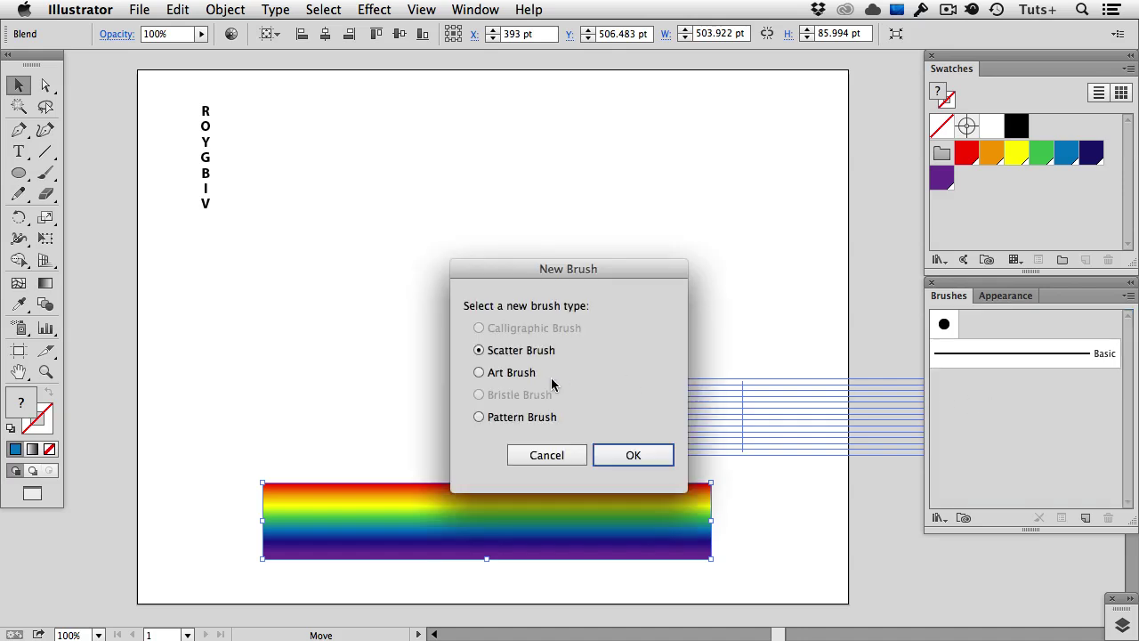
click(514, 374)
click(628, 454)
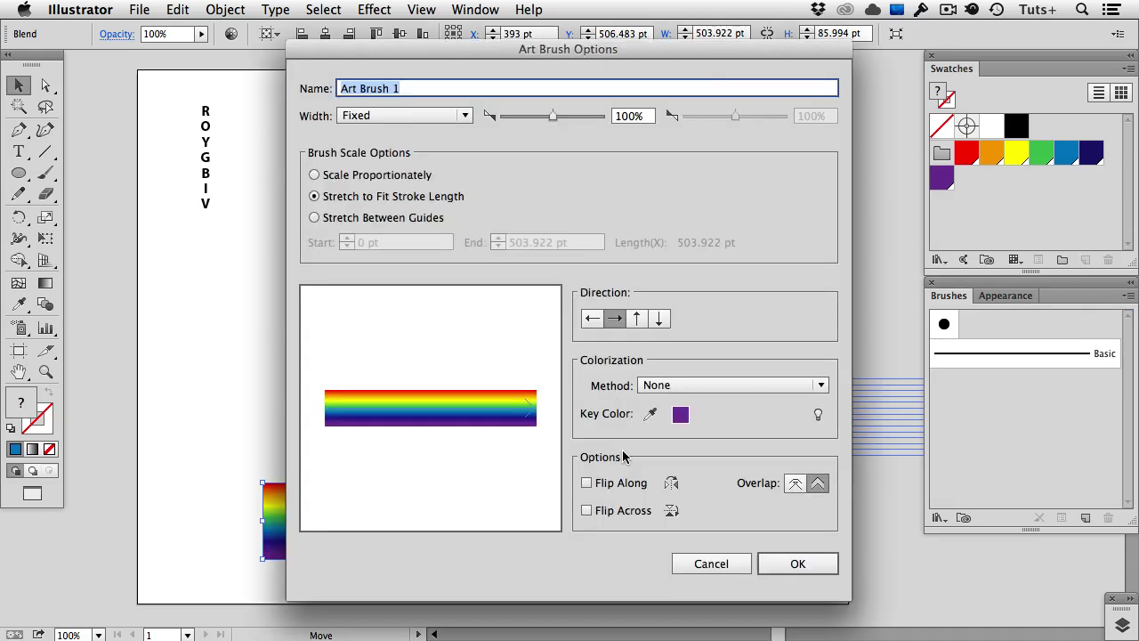
text(Rainbow)
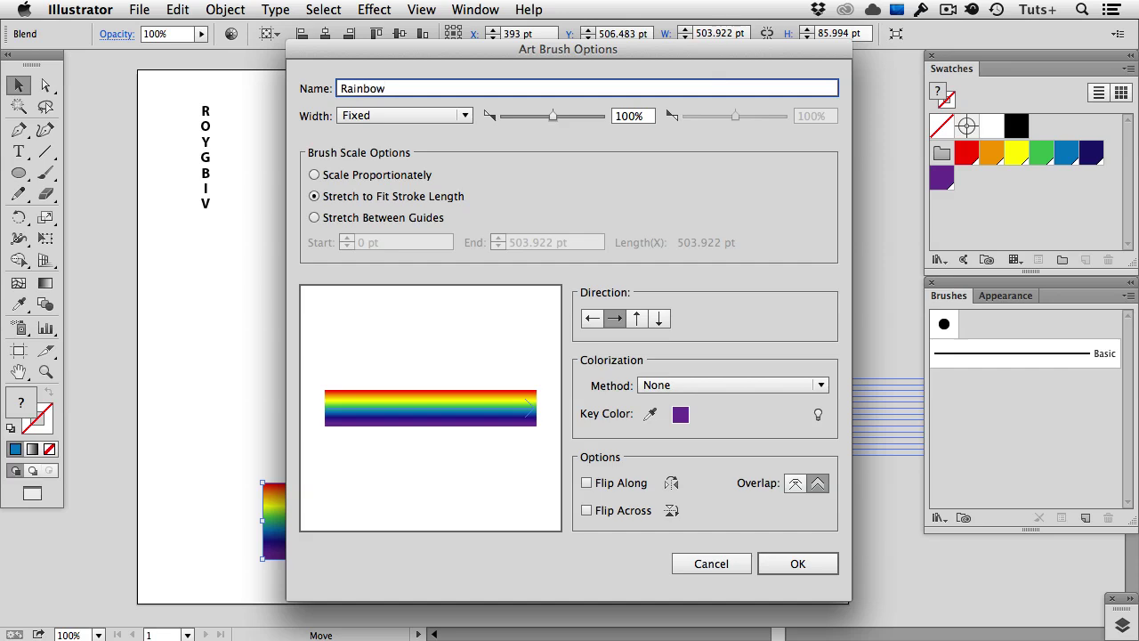
click(465, 116)
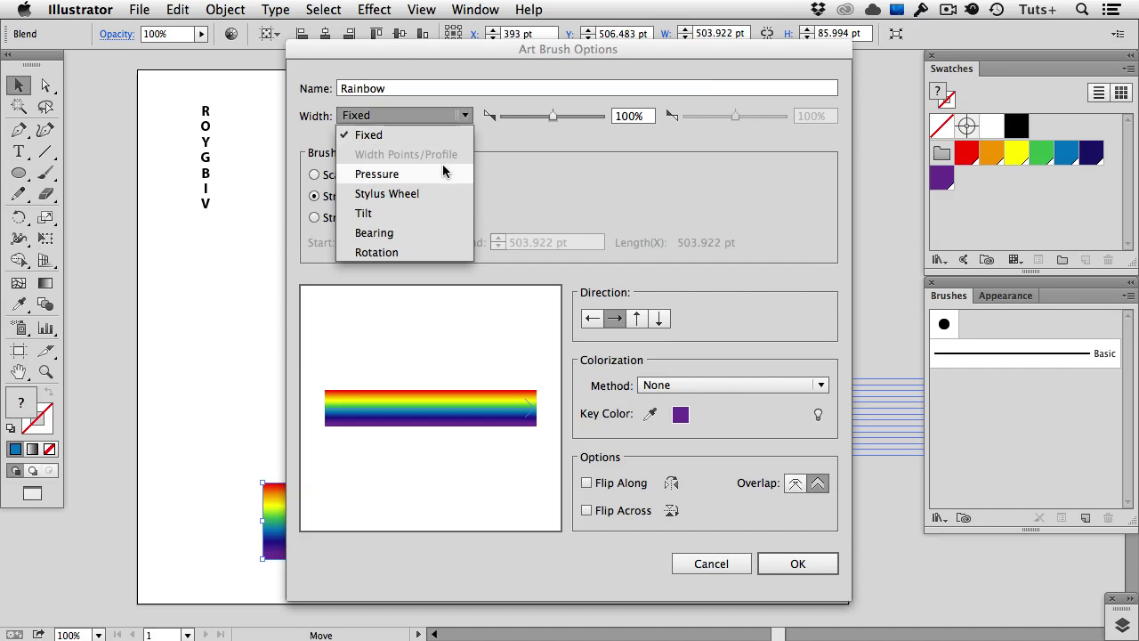
click(465, 116)
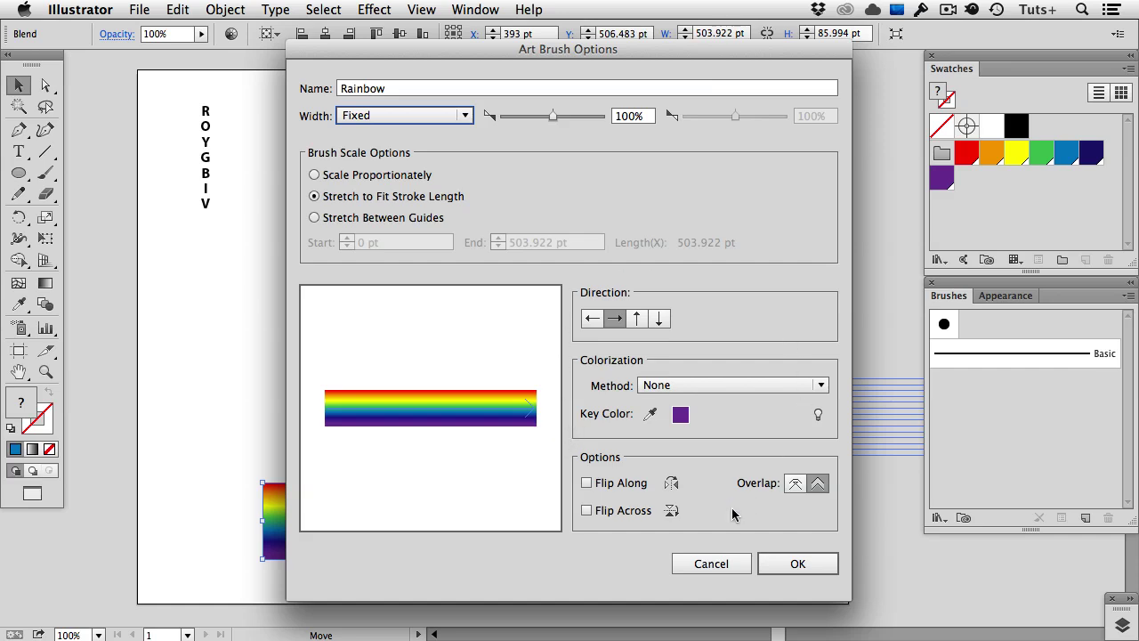
click(796, 564)
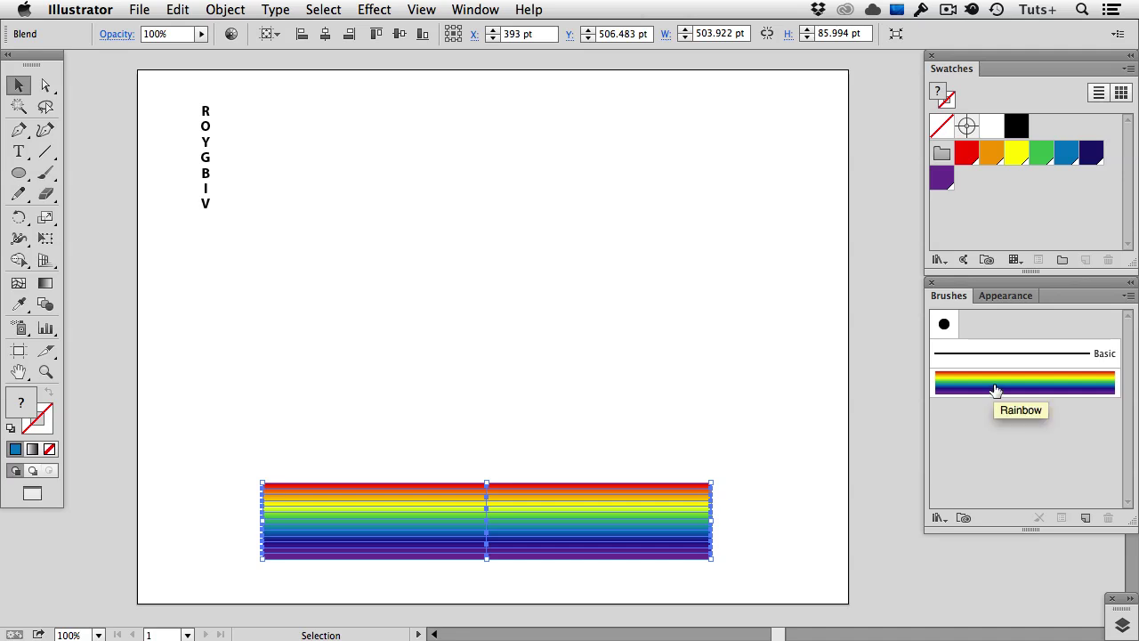
Step: Paint a wavy Rainbow stroke with the Paintbrush, then taper its right end and widen its left end
click(47, 176)
mouse_move(238, 338)
mouse_down()
mouse_move(389, 276)
mouse_move(620, 277)
mouse_move(697, 203)
mouse_up()
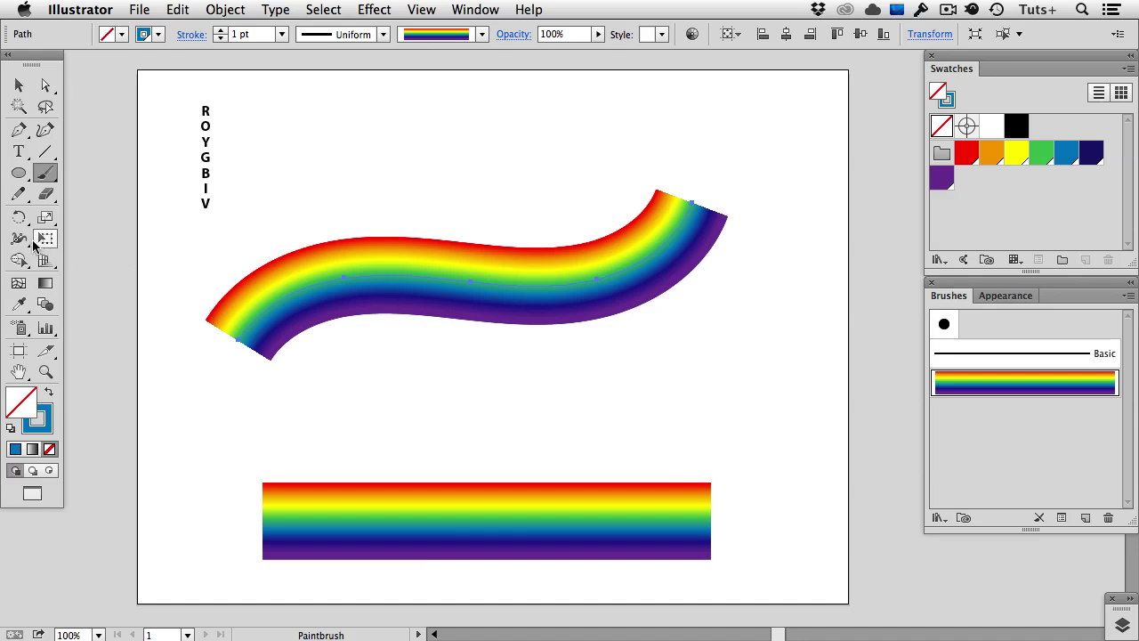
click(18, 241)
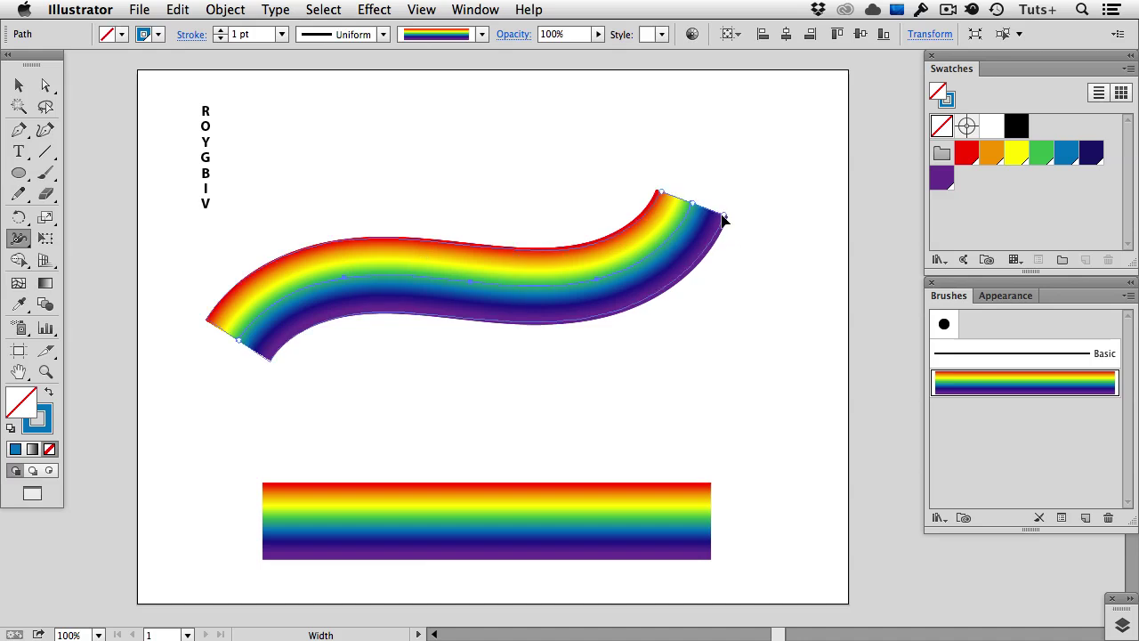
drag(697, 214, 755, 313)
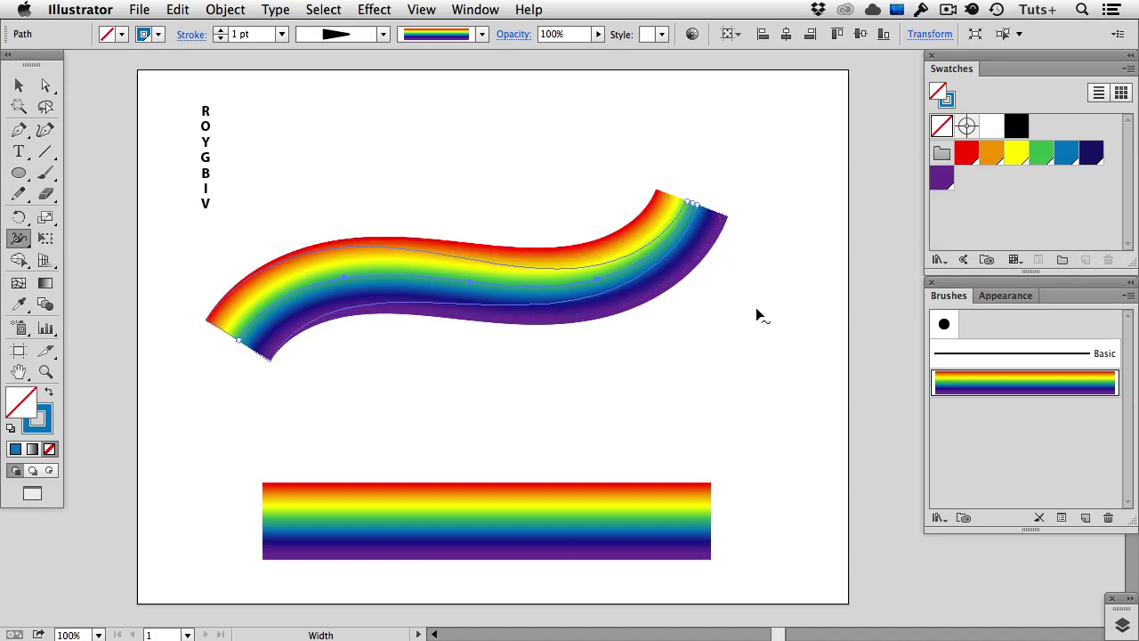
drag(272, 363, 298, 379)
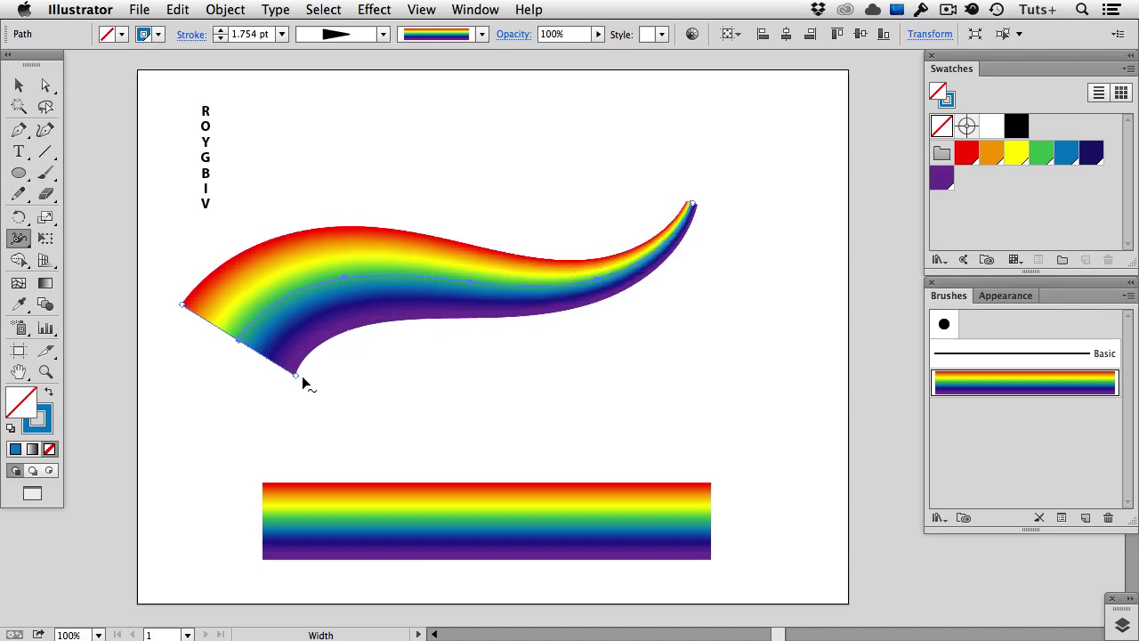
Step: Apply the Rainbow brush to the circle
key(v)
click(572, 412)
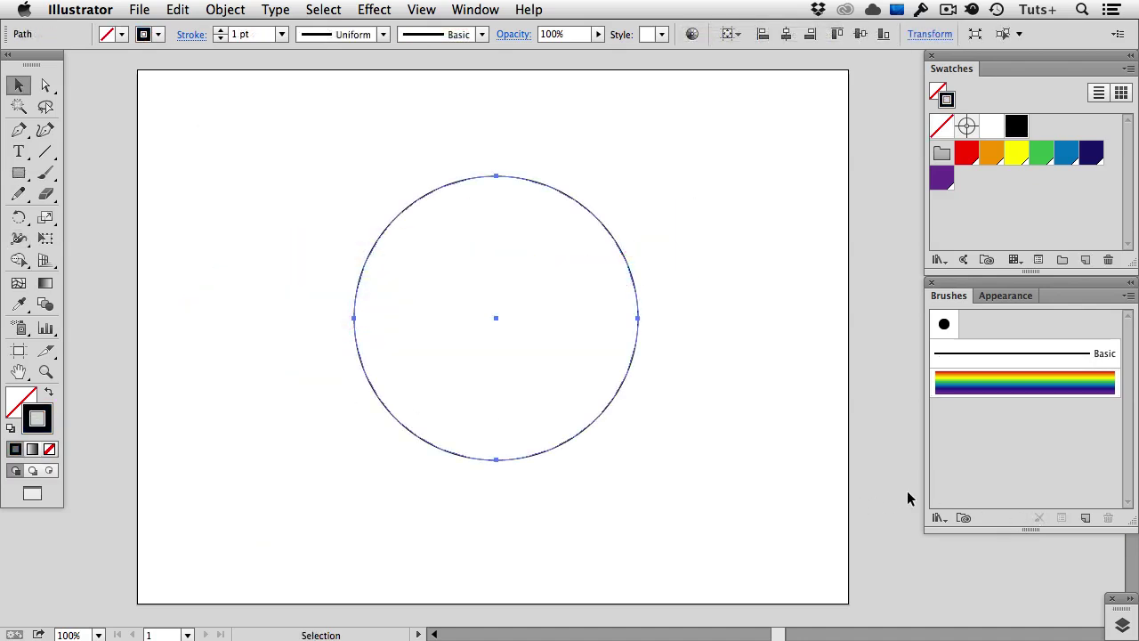
click(983, 386)
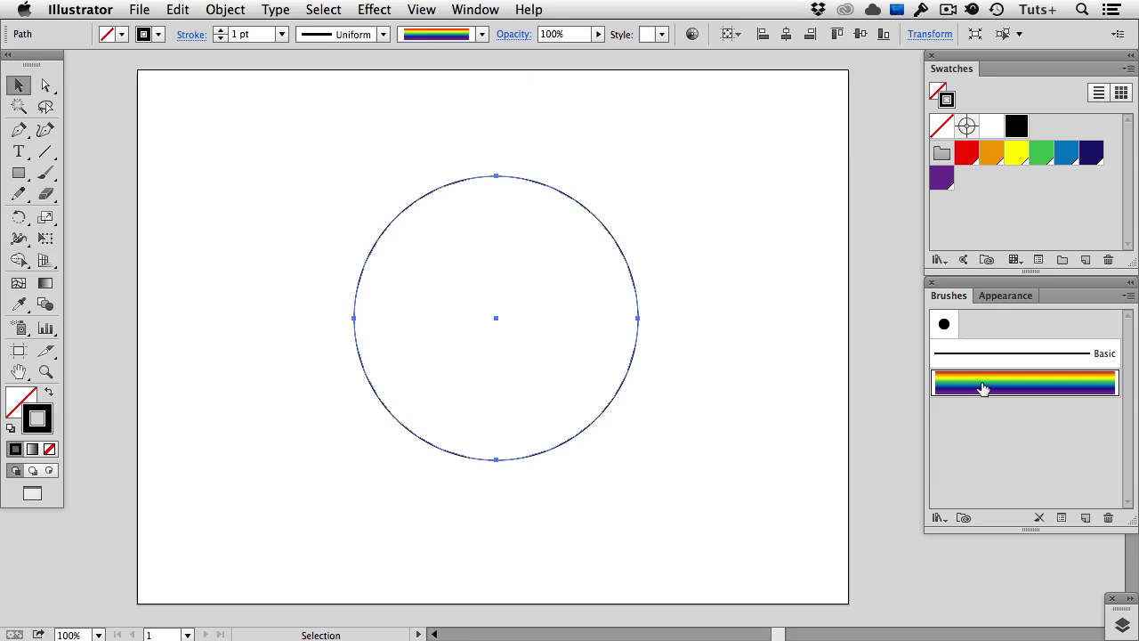
Step: Add a Zig Zag effect of 45 pt size to the rainbow circle
click(375, 9)
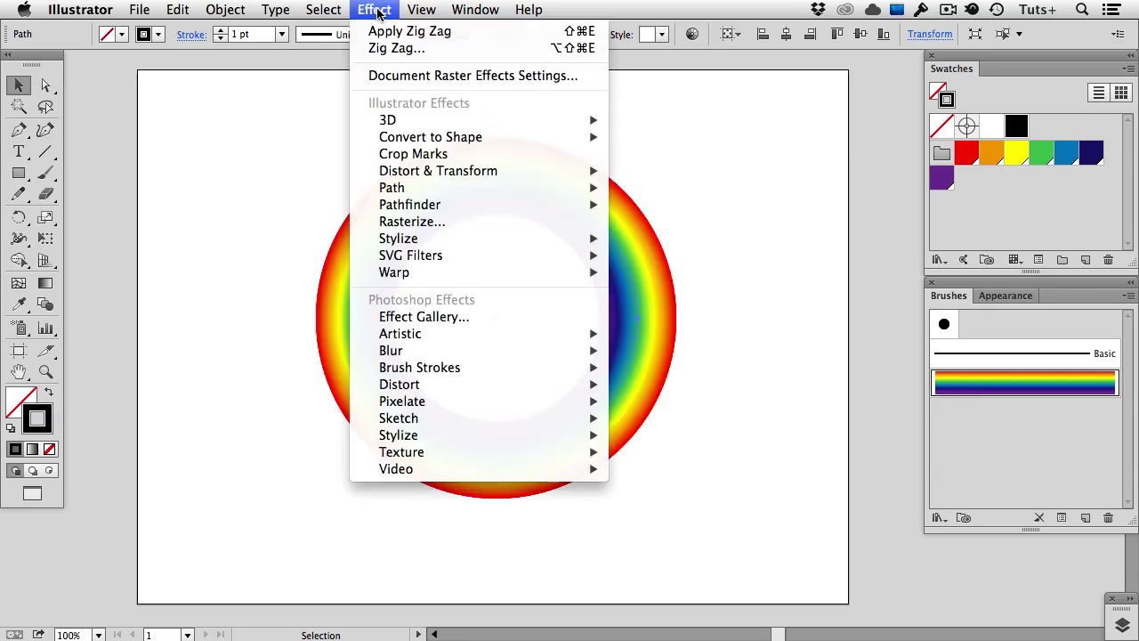
click(384, 50)
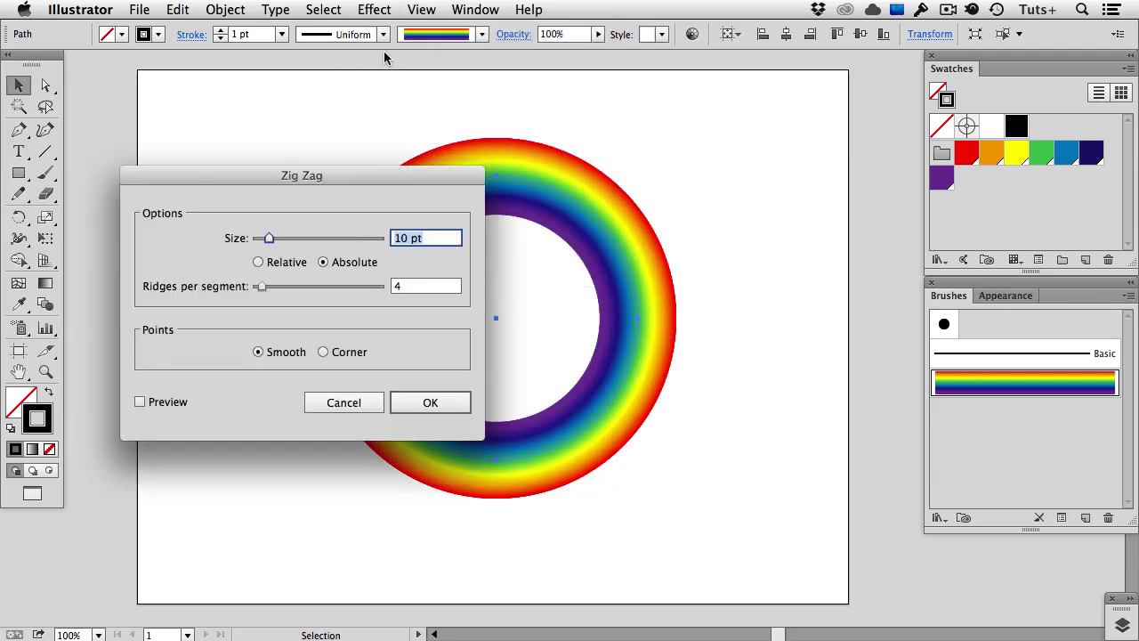
click(174, 402)
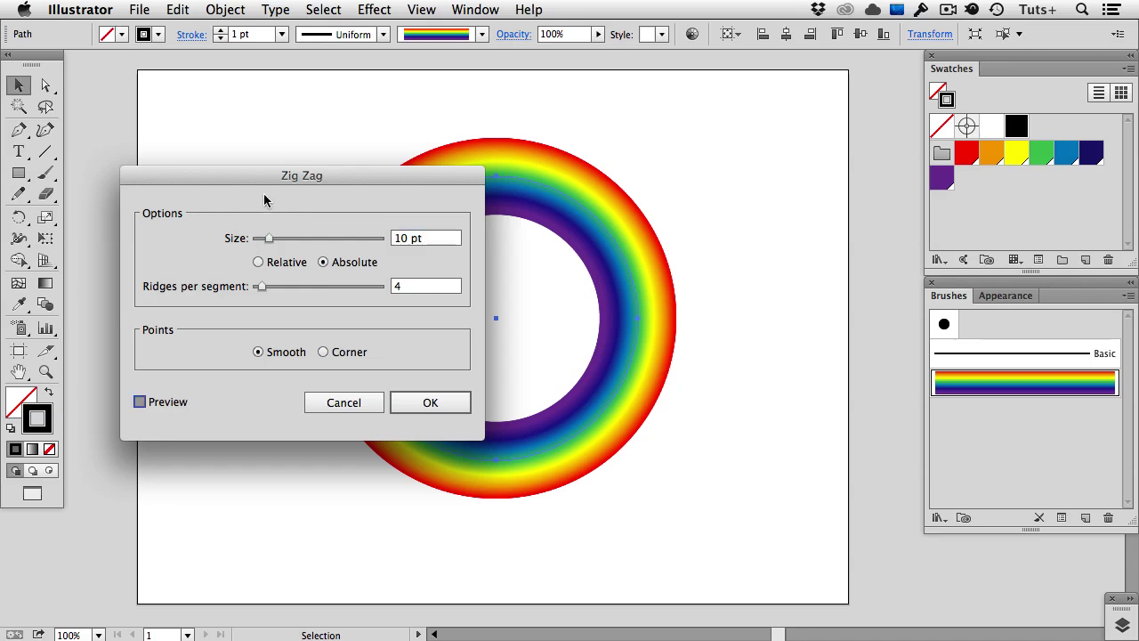
drag(258, 183, 121, 184)
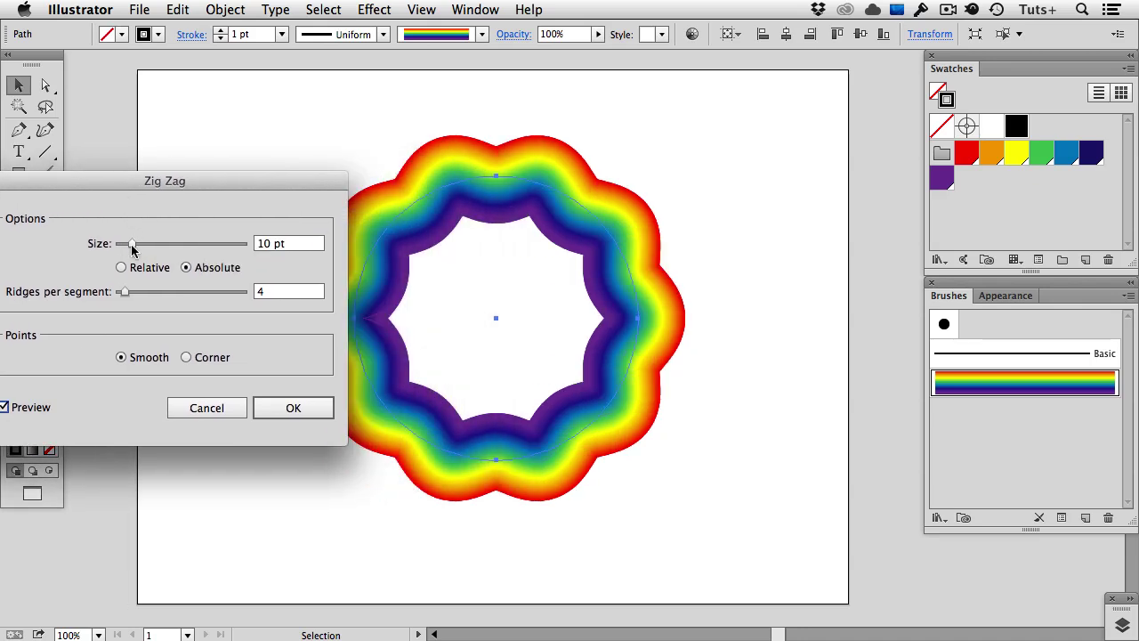
drag(133, 243, 175, 245)
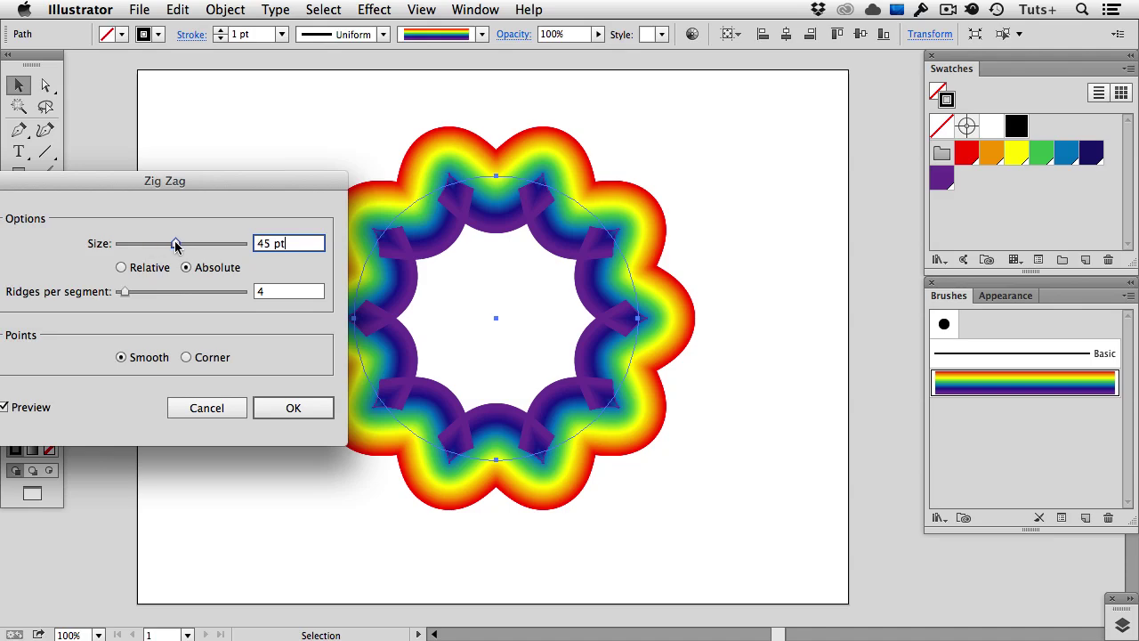
click(279, 408)
click(763, 543)
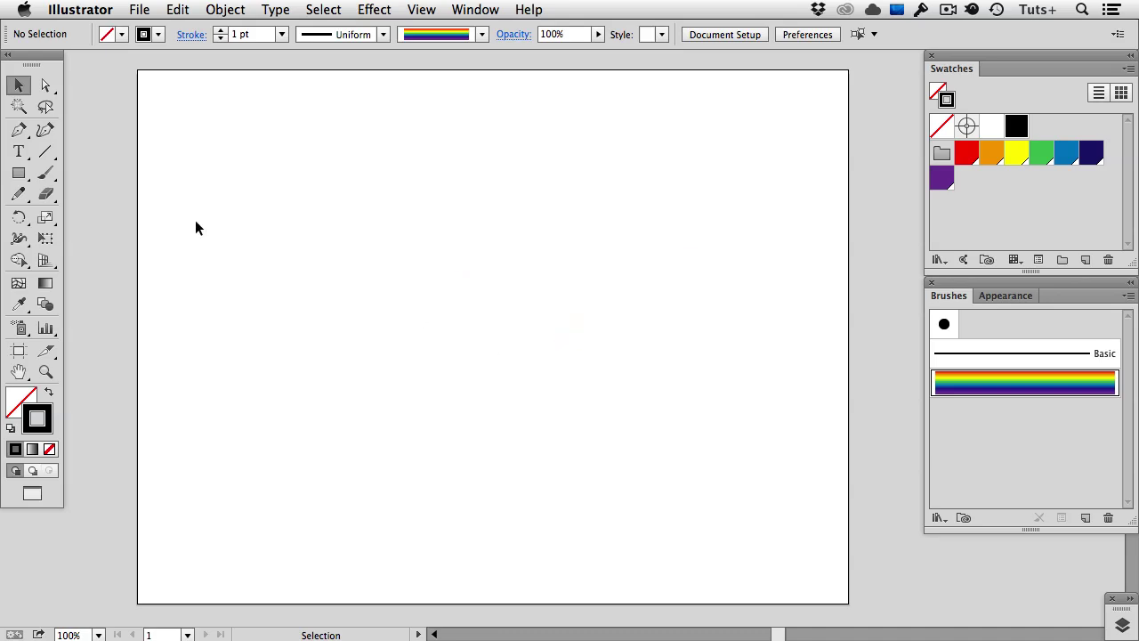
Step: Draw a horizontal line across the page and give it the Rainbow brush
click(45, 151)
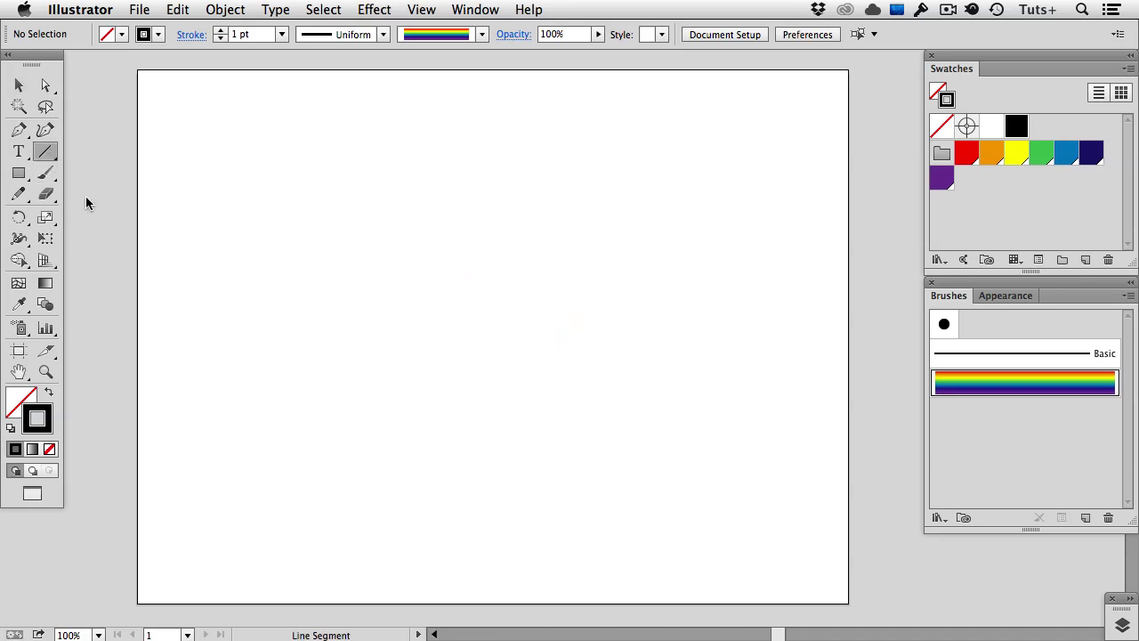
drag(227, 453, 769, 479)
click(1016, 389)
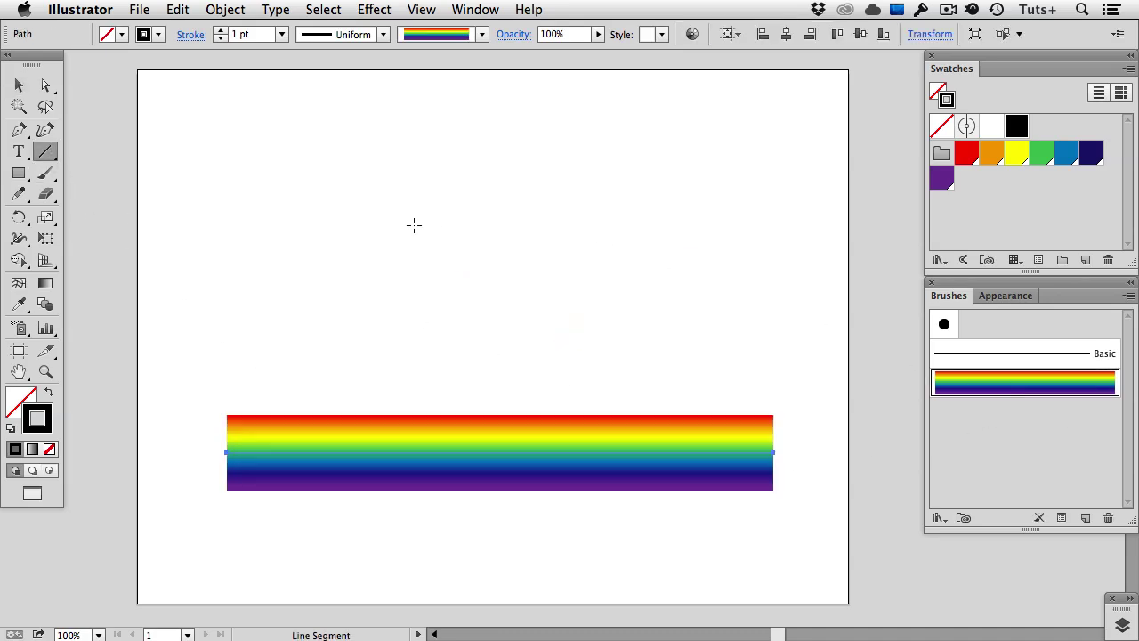
Step: Apply an Arc warp to the rainbow line, then deselect it
click(373, 9)
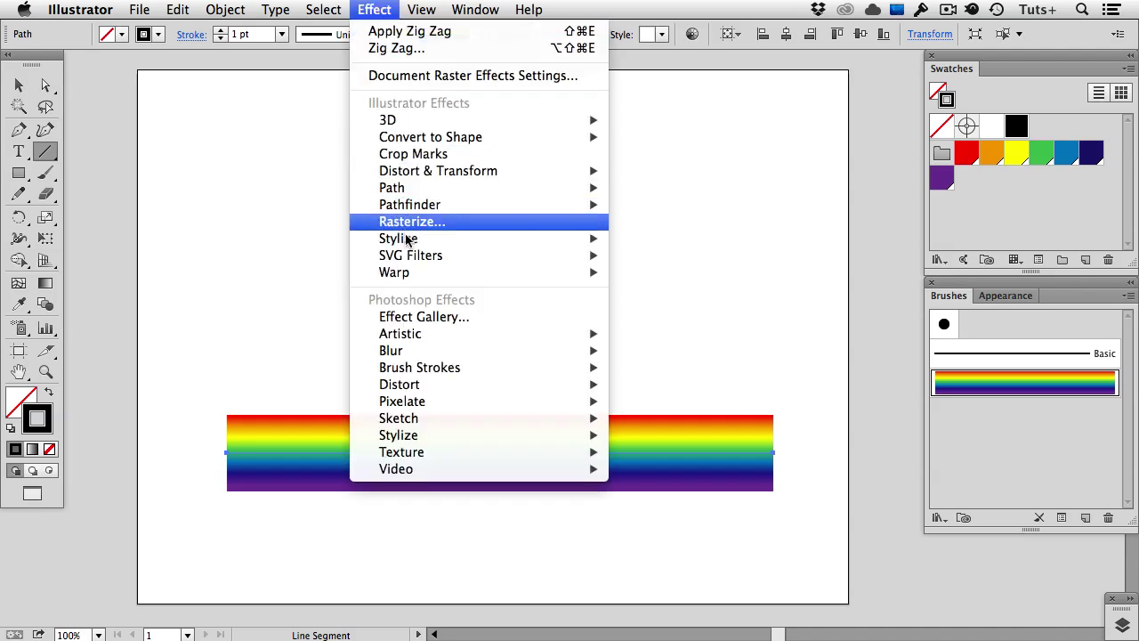
mouse_move(406, 276)
click(634, 273)
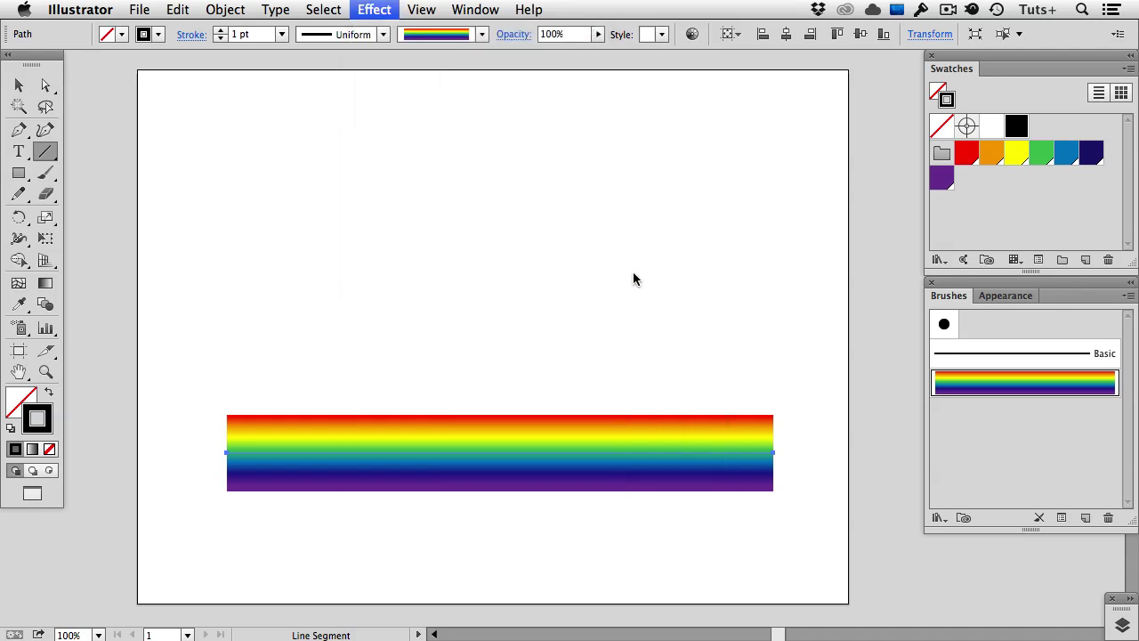
click(1053, 350)
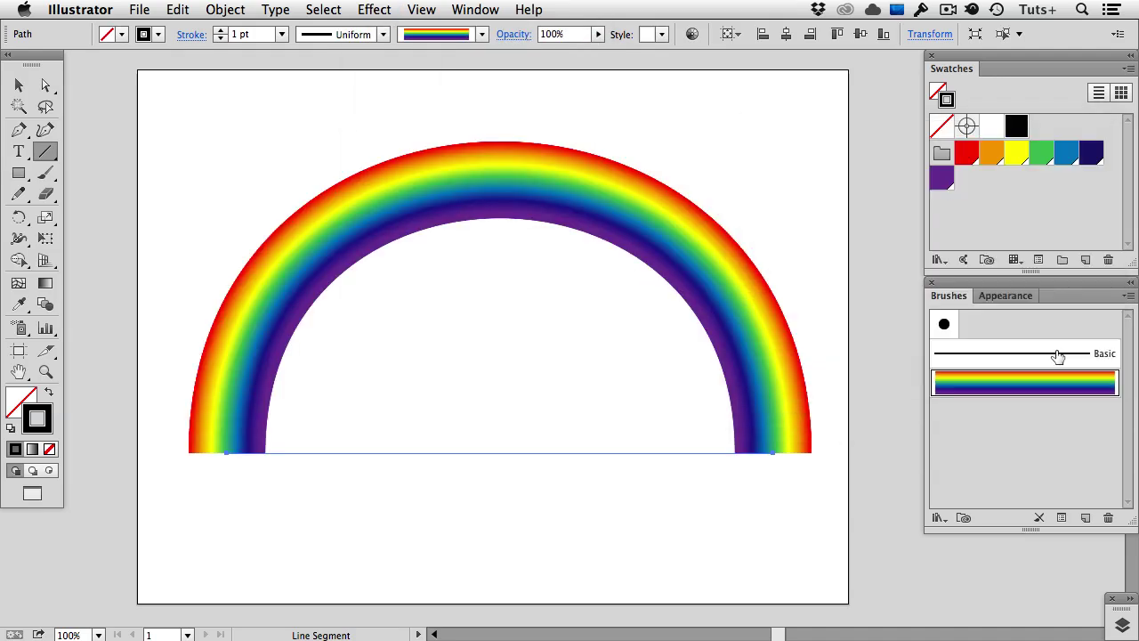
key(v)
click(886, 354)
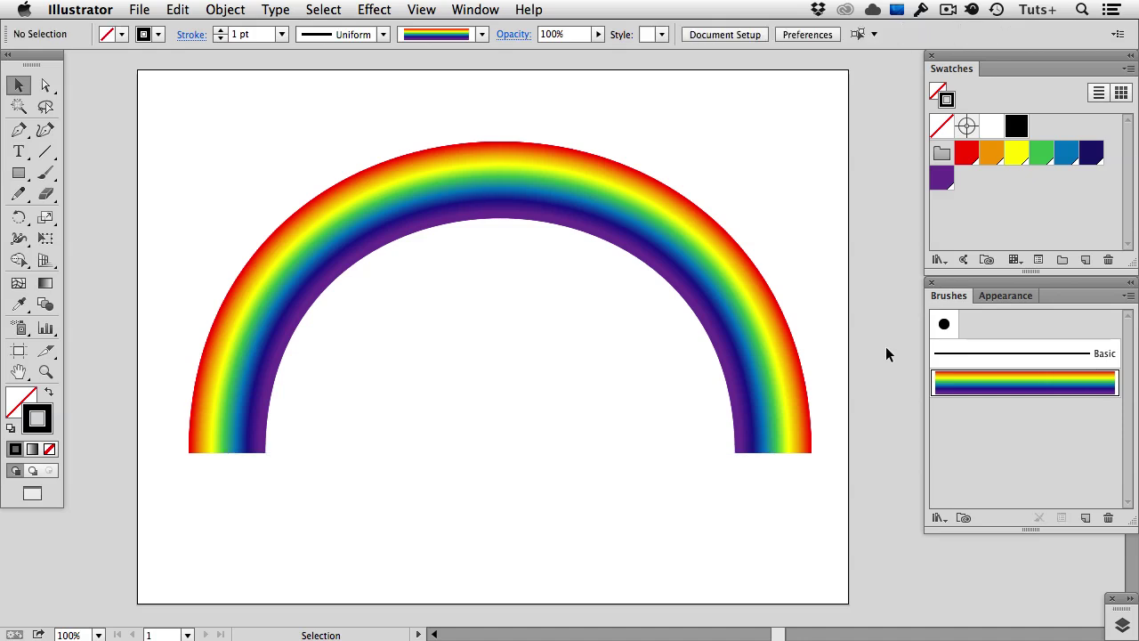